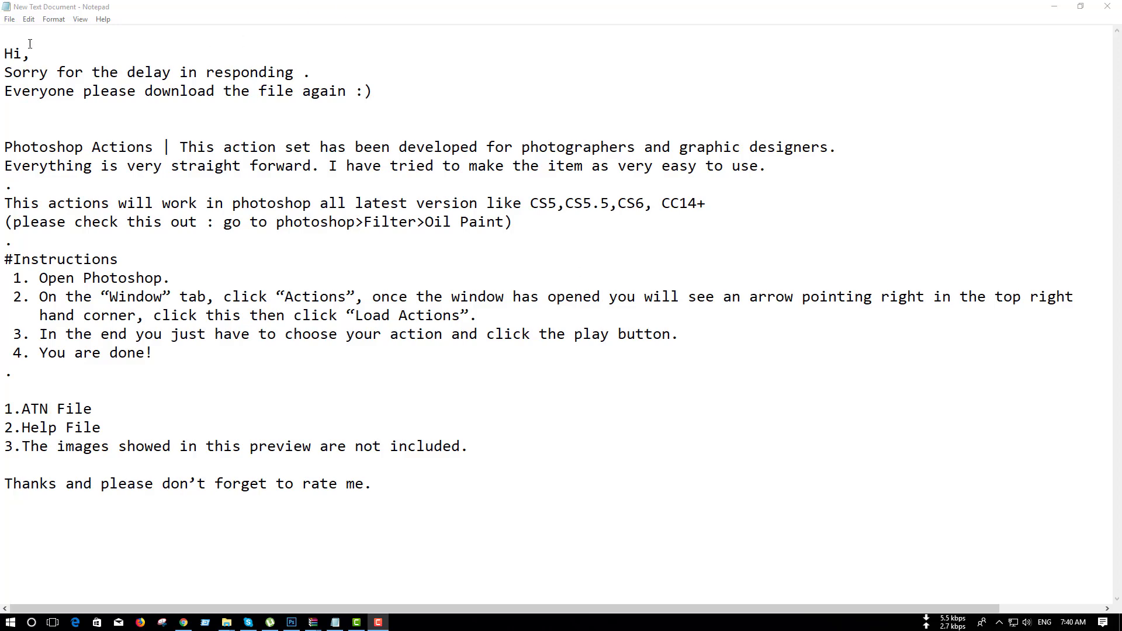
# Review the readme's greeting, re-download request, action description and supported Photoshop versions.
pyautogui.moveTo(7, 46); pyautogui.dragTo(326, 72)
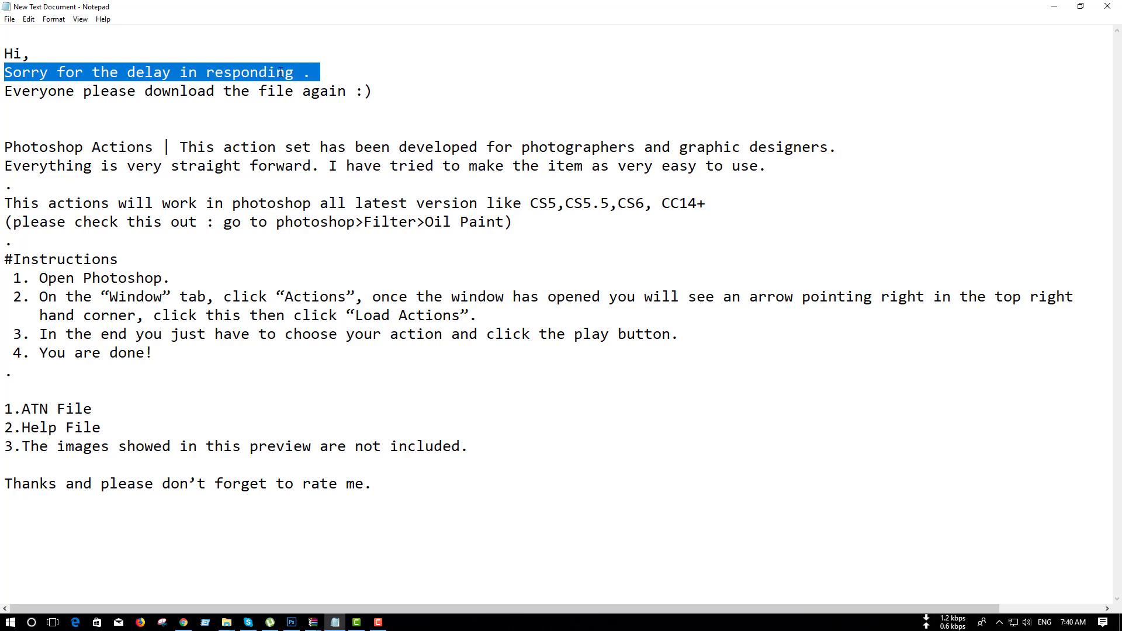
pyautogui.moveTo(6, 93); pyautogui.dragTo(331, 105)
pyautogui.moveTo(6, 145)
pyautogui.mouseDown()
pyautogui.moveTo(514, 225)
pyautogui.moveTo(783, 176)
pyautogui.mouseUp()
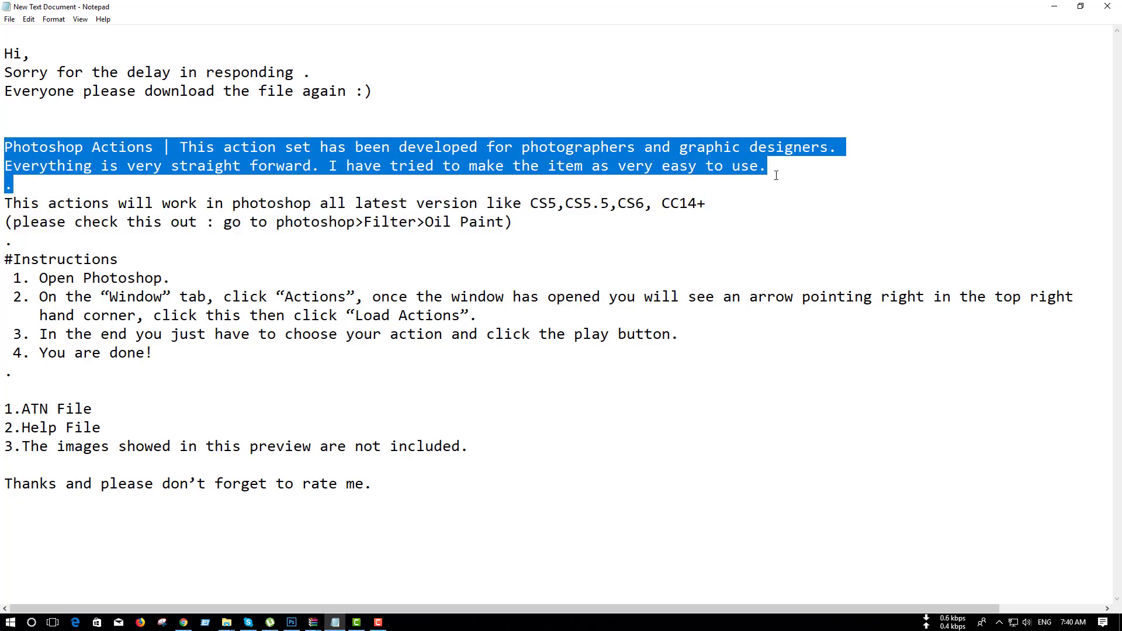
pyautogui.moveTo(3, 200); pyautogui.dragTo(729, 201)
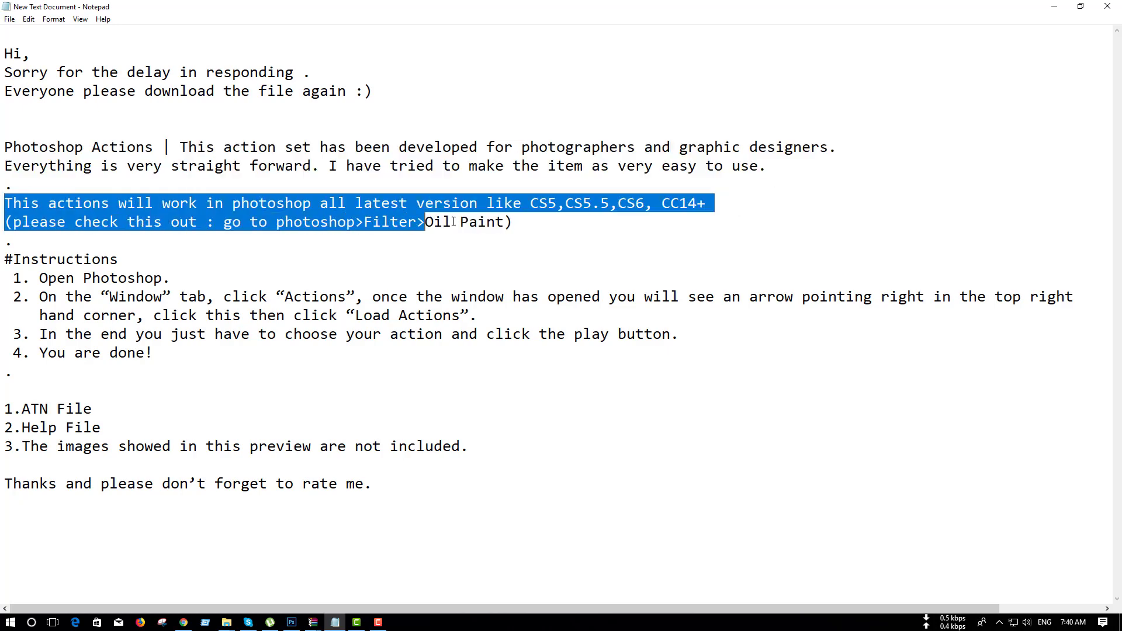
pyautogui.click(626, 203)
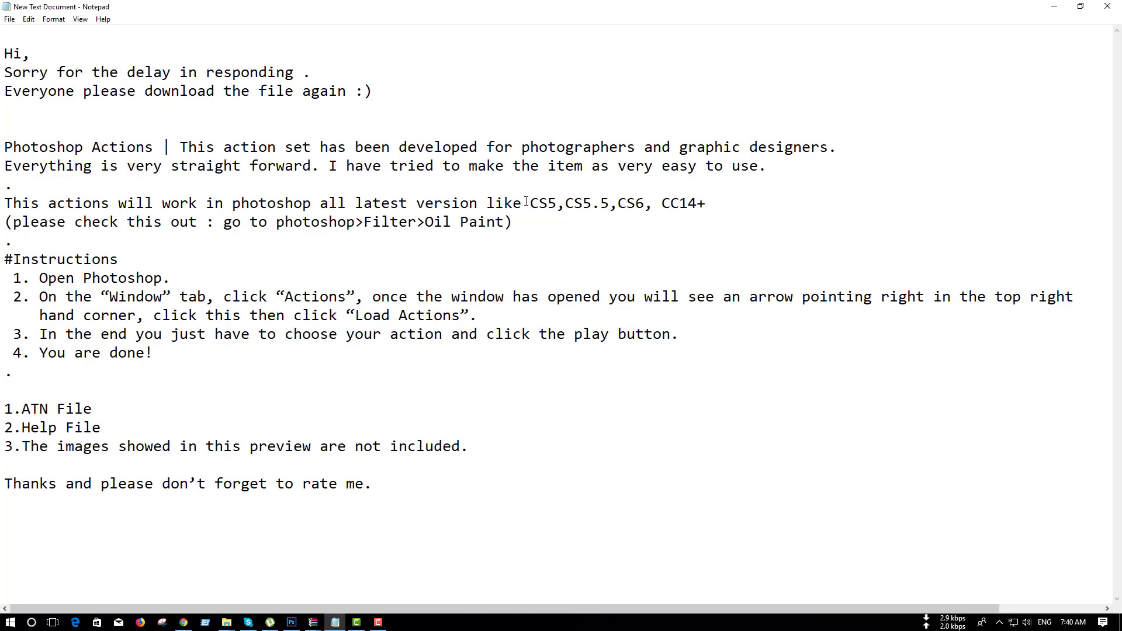
pyautogui.moveTo(526, 202); pyautogui.dragTo(736, 202)
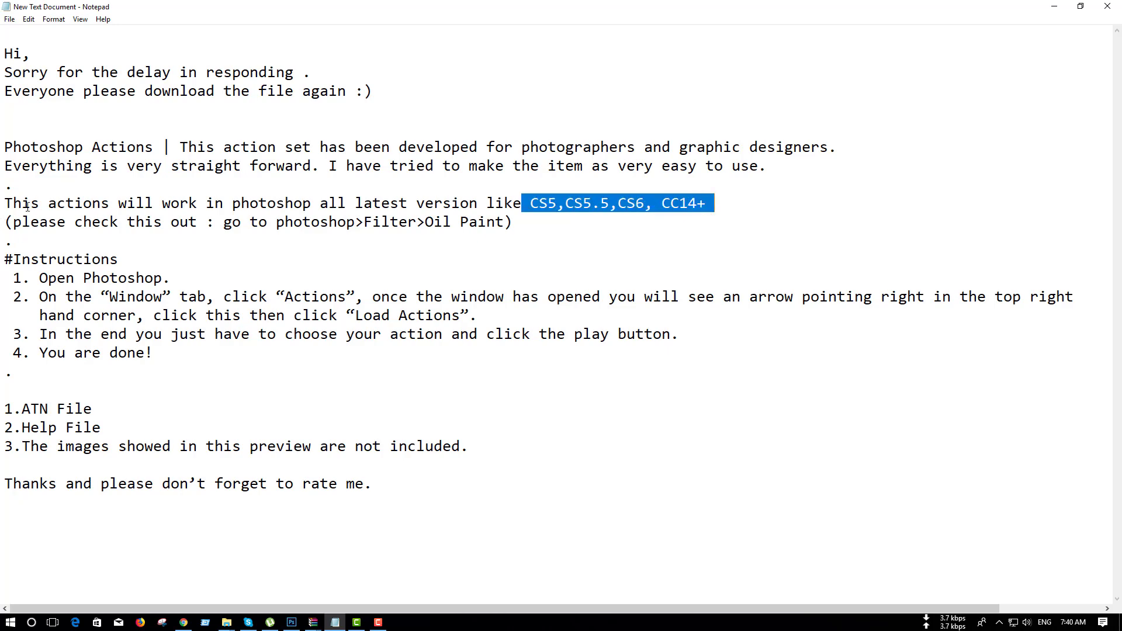
# Review the Oil Paint filter note and instruction steps 1 (Open Photoshop) and 2 (Load Actions).
pyautogui.moveTo(5, 221); pyautogui.dragTo(534, 223)
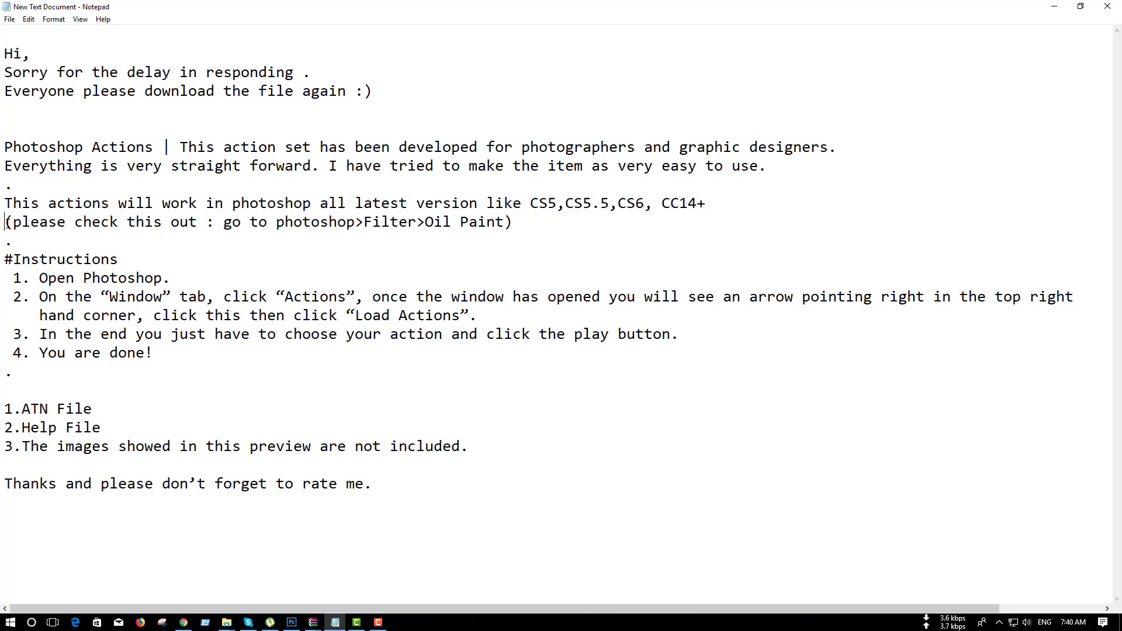
pyautogui.click(530, 223)
pyautogui.moveTo(222, 223); pyautogui.dragTo(508, 229)
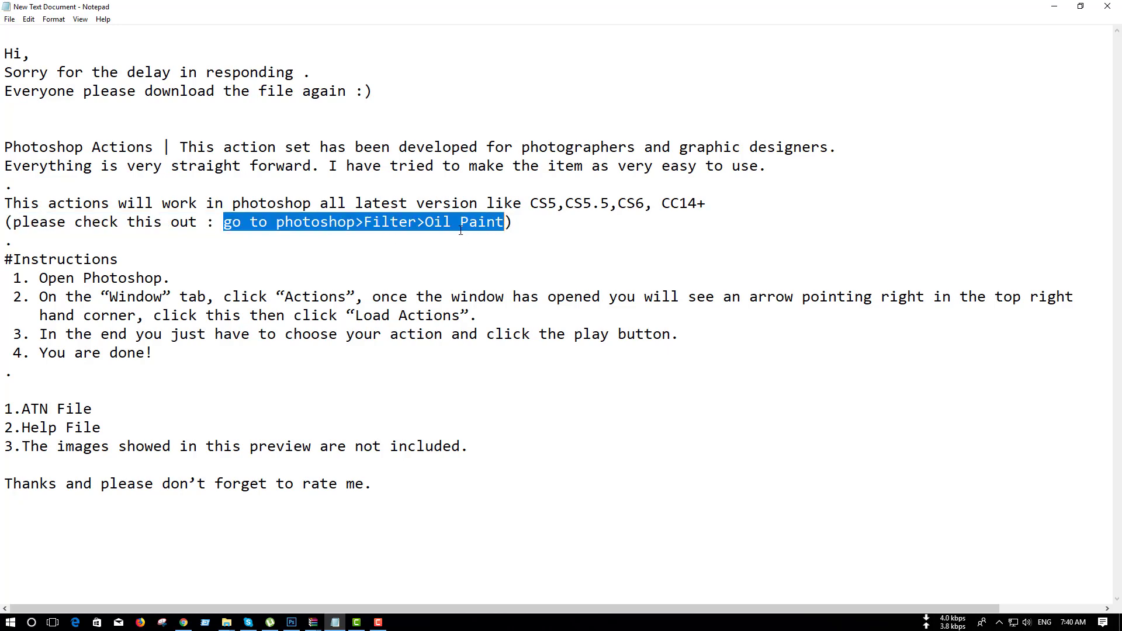
pyautogui.doubleClick(79, 260)
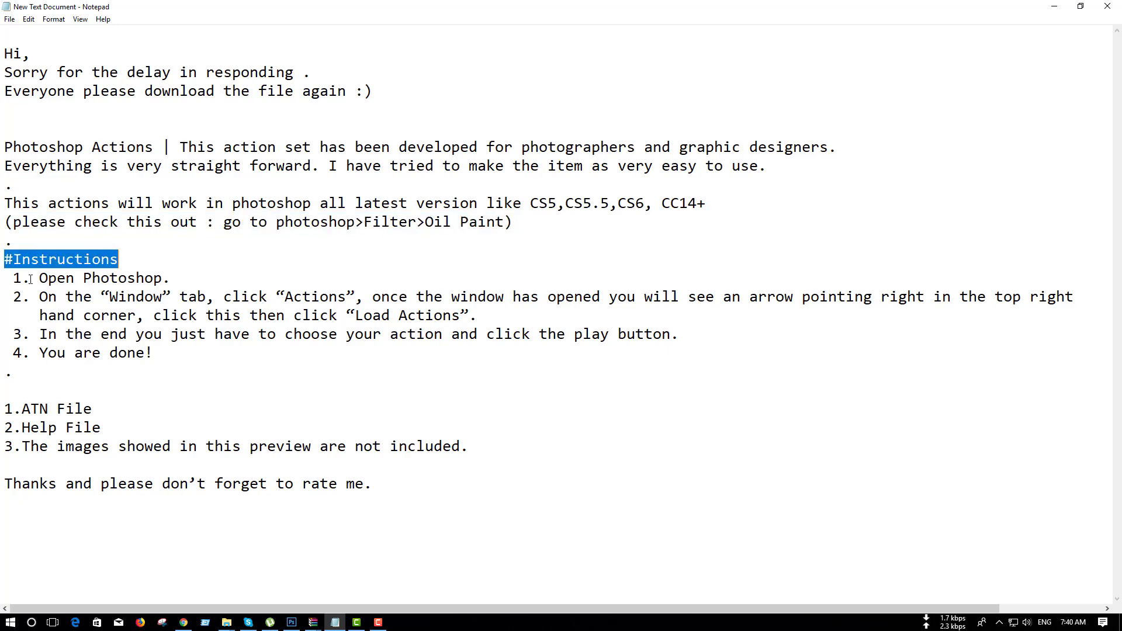
pyautogui.moveTo(14, 279); pyautogui.dragTo(178, 279)
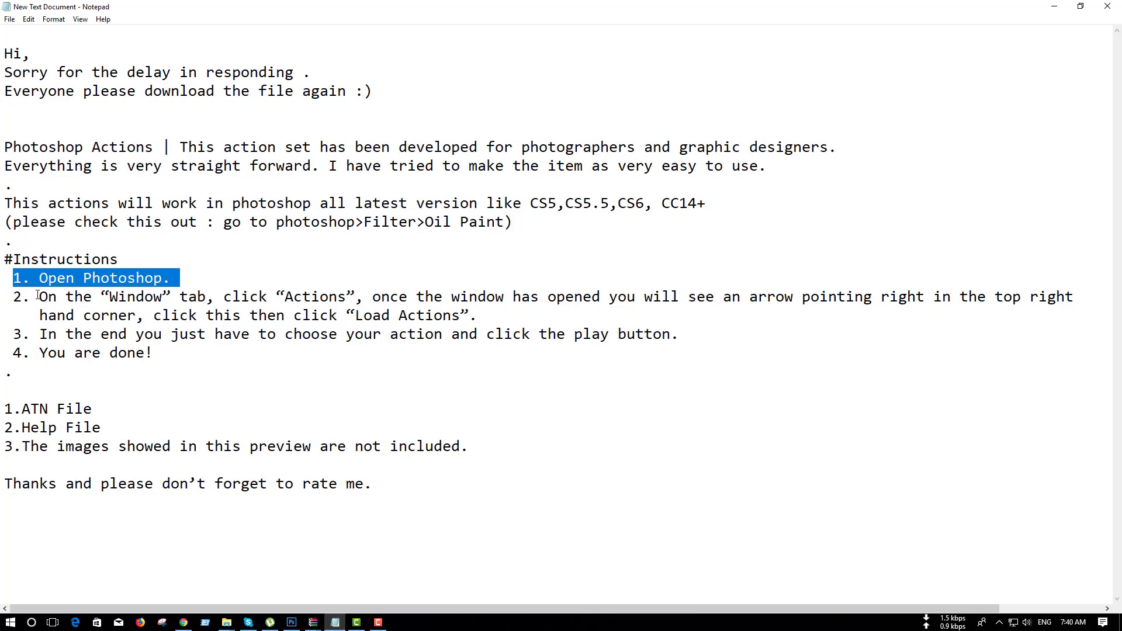
pyautogui.moveTo(38, 295); pyautogui.dragTo(478, 316)
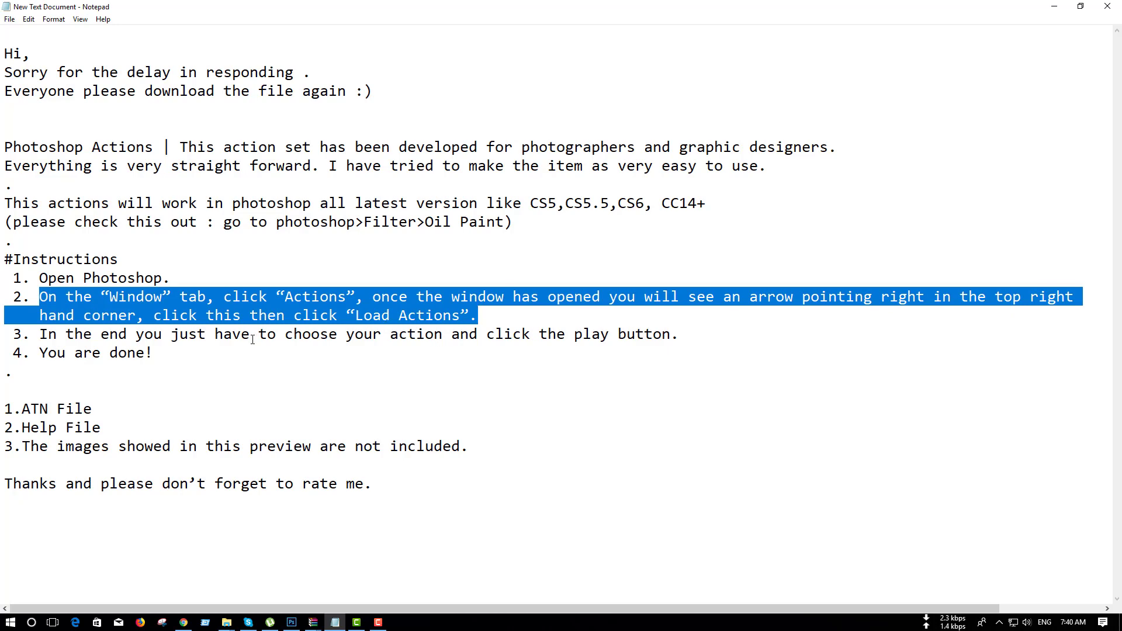
# Bring Photoshop forward and show the Actions panel from the Window menu.
pyautogui.click(291, 622)
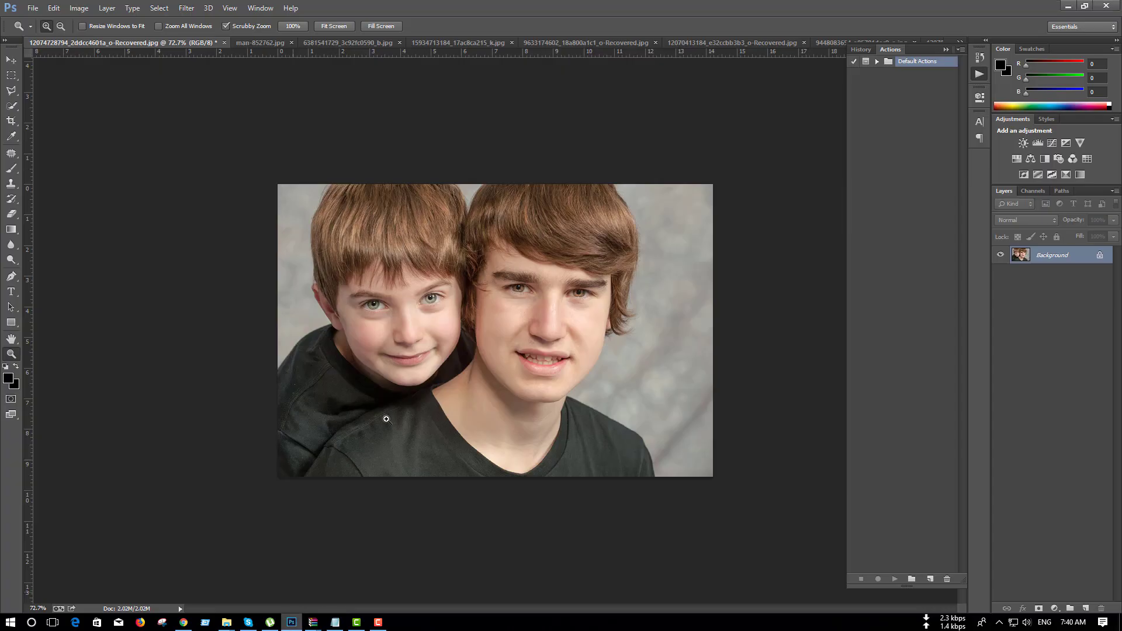
pyautogui.click(260, 8)
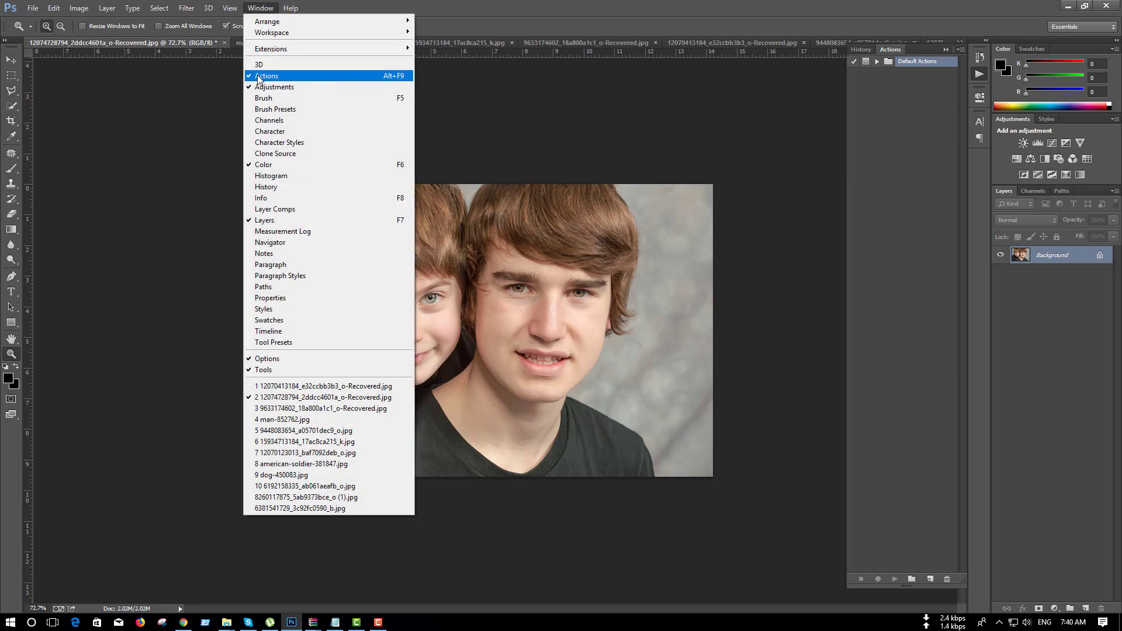
pyautogui.click(303, 77)
pyautogui.click(260, 7)
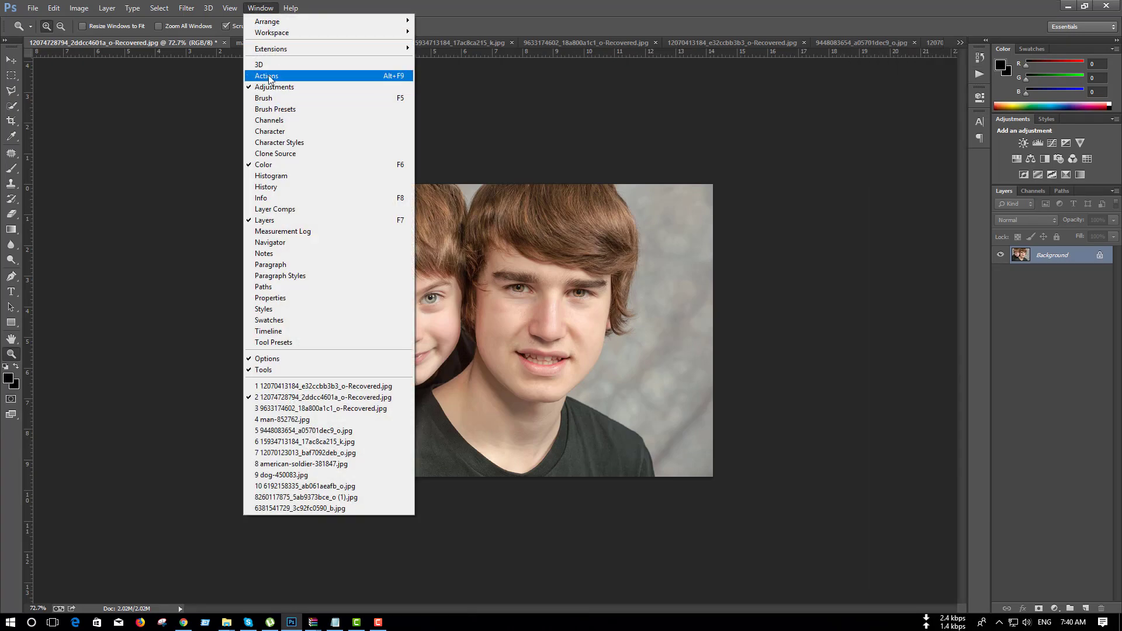
pyautogui.click(320, 81)
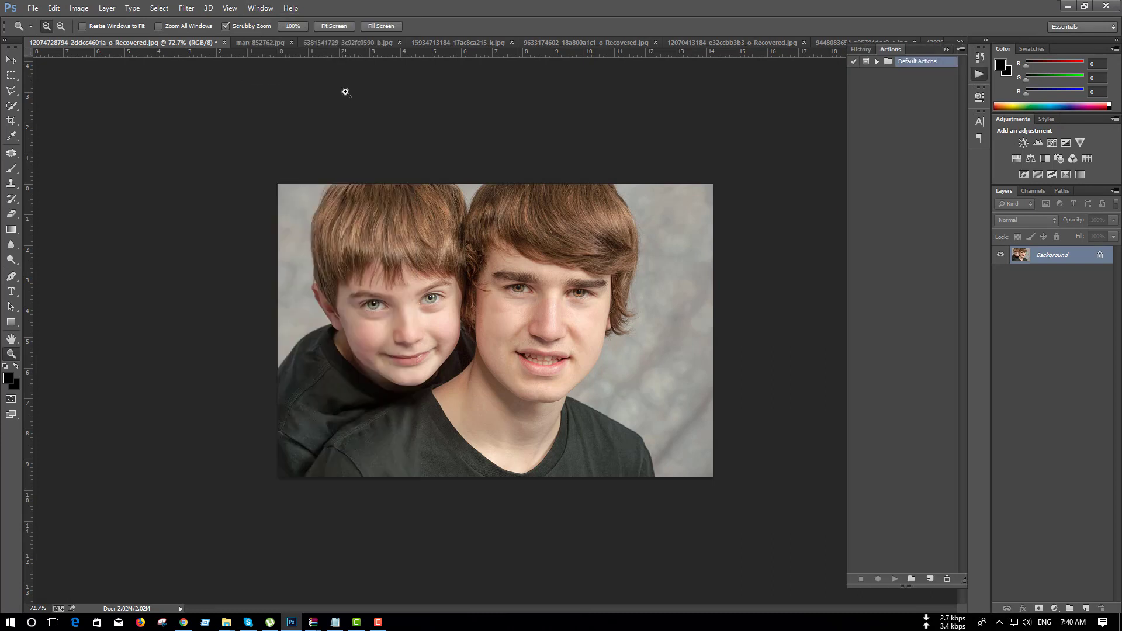
# Browse Load Actions to Desktop > Soft Oil Cartoon Photo Action, cancel, and minimize Photoshop.
pyautogui.click(961, 51)
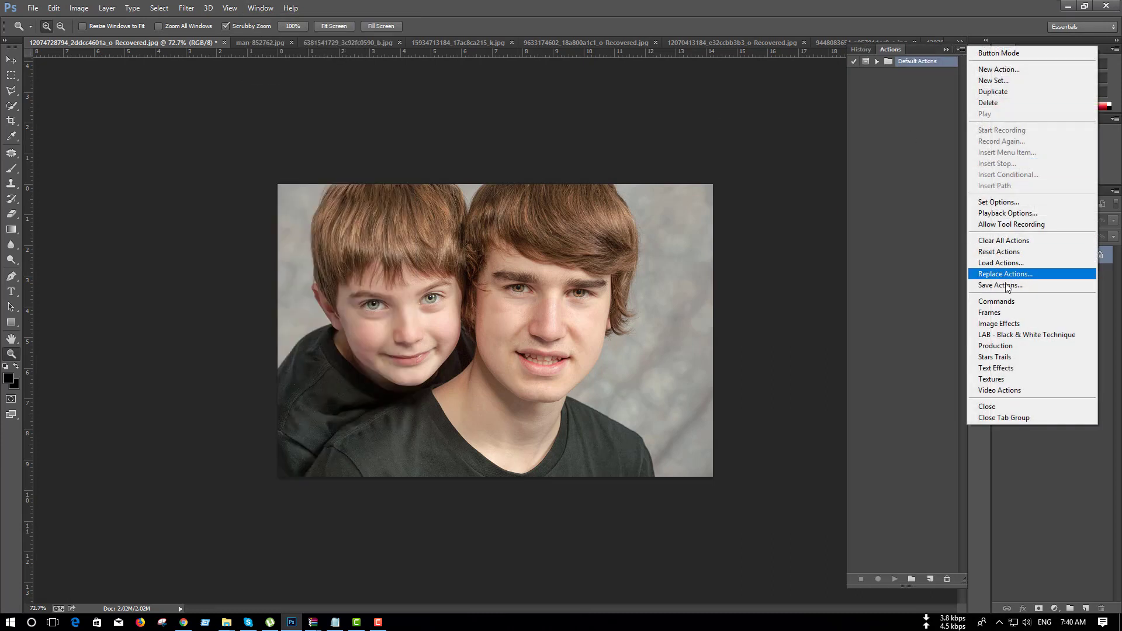
pyautogui.click(1000, 262)
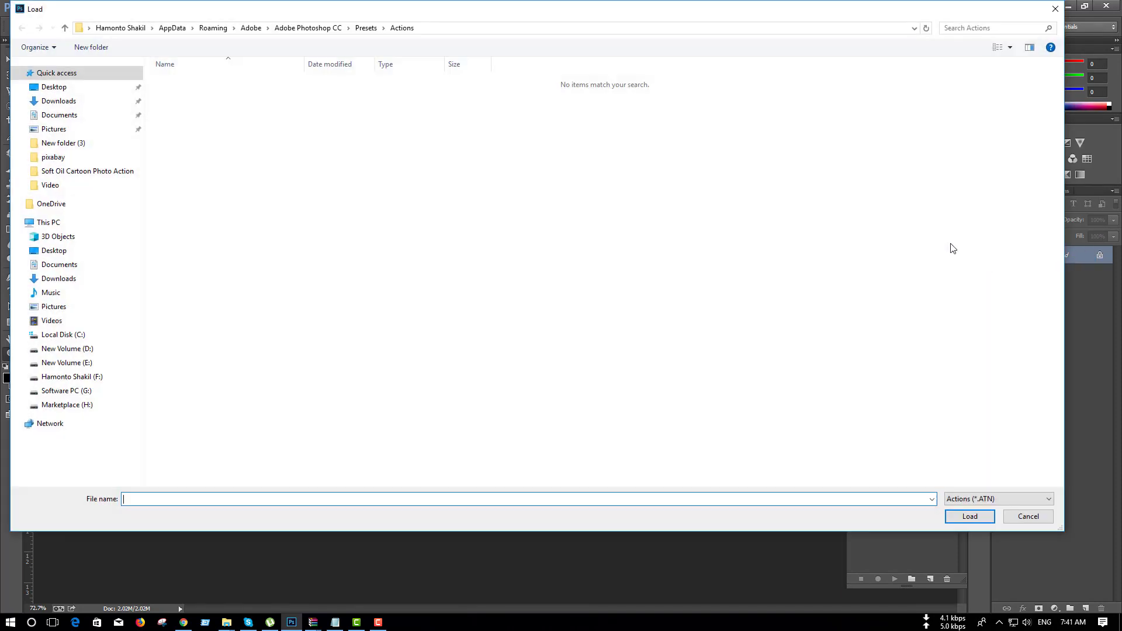
pyautogui.click(58, 89)
pyautogui.doubleClick(377, 103)
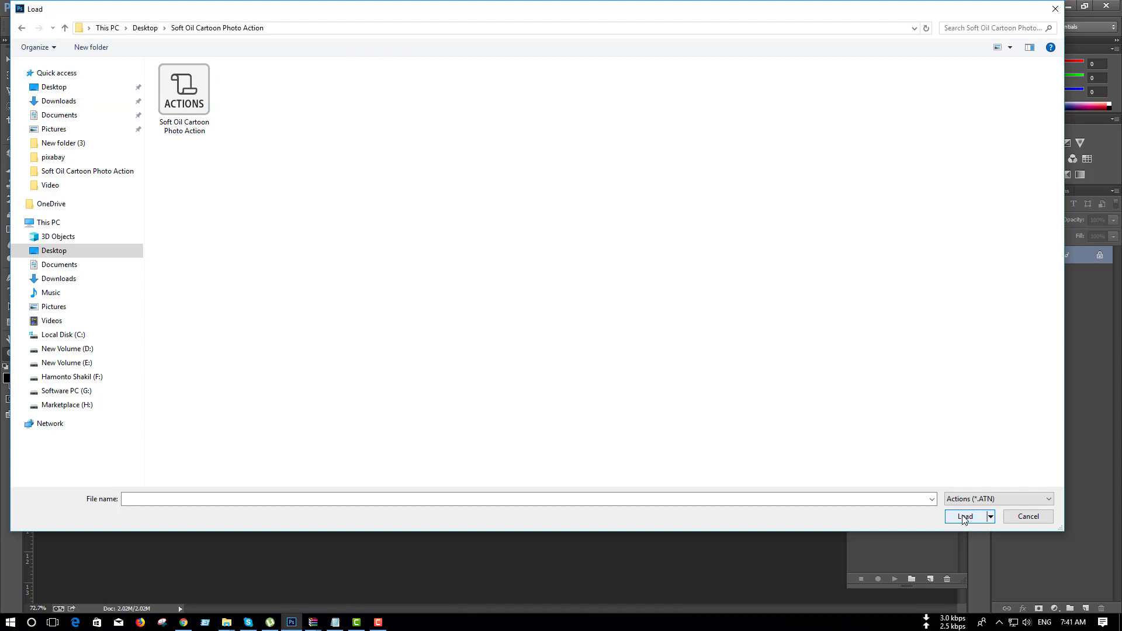
pyautogui.click(1028, 516)
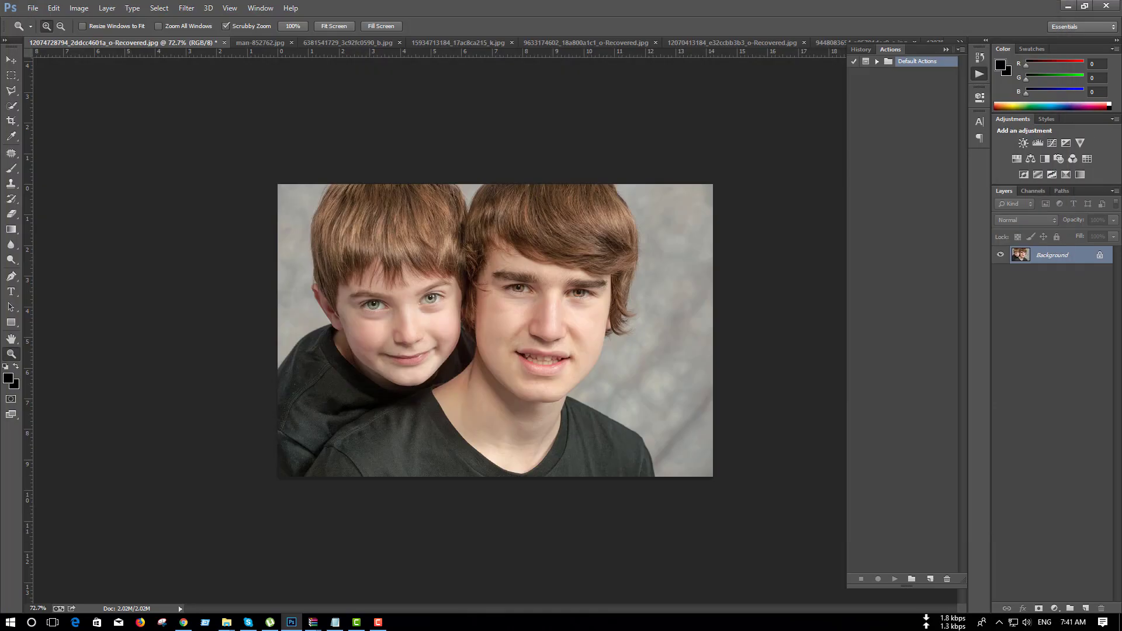
pyautogui.click(1071, 6)
# Close WinRAR and preview the sample images pre1 onward in the image viewer.
pyautogui.click(1055, 6)
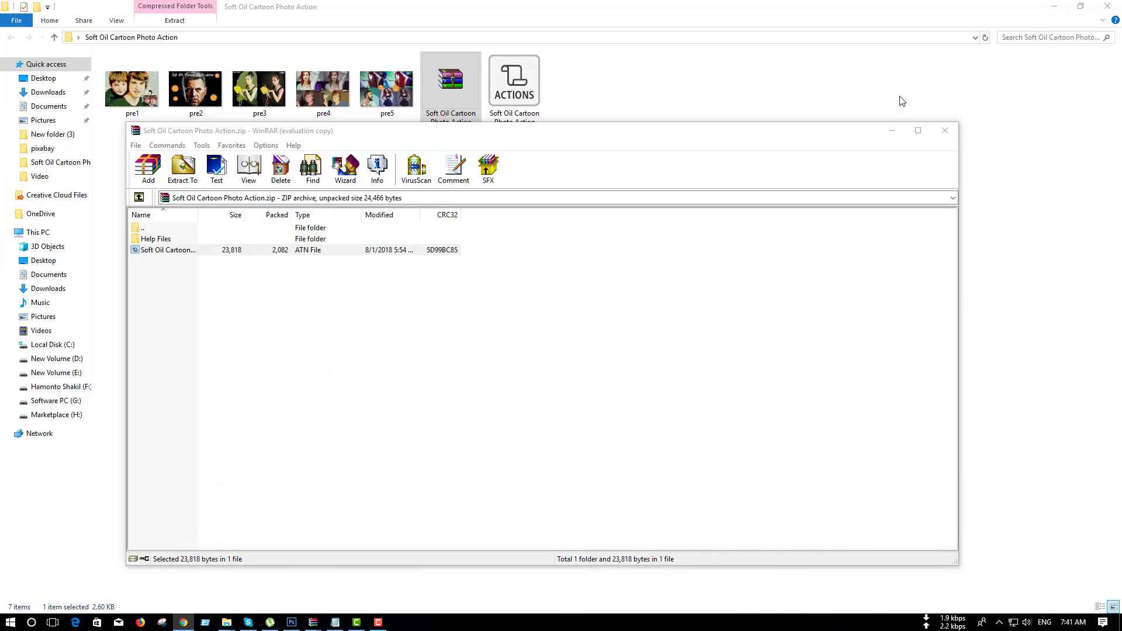
pyautogui.click(945, 131)
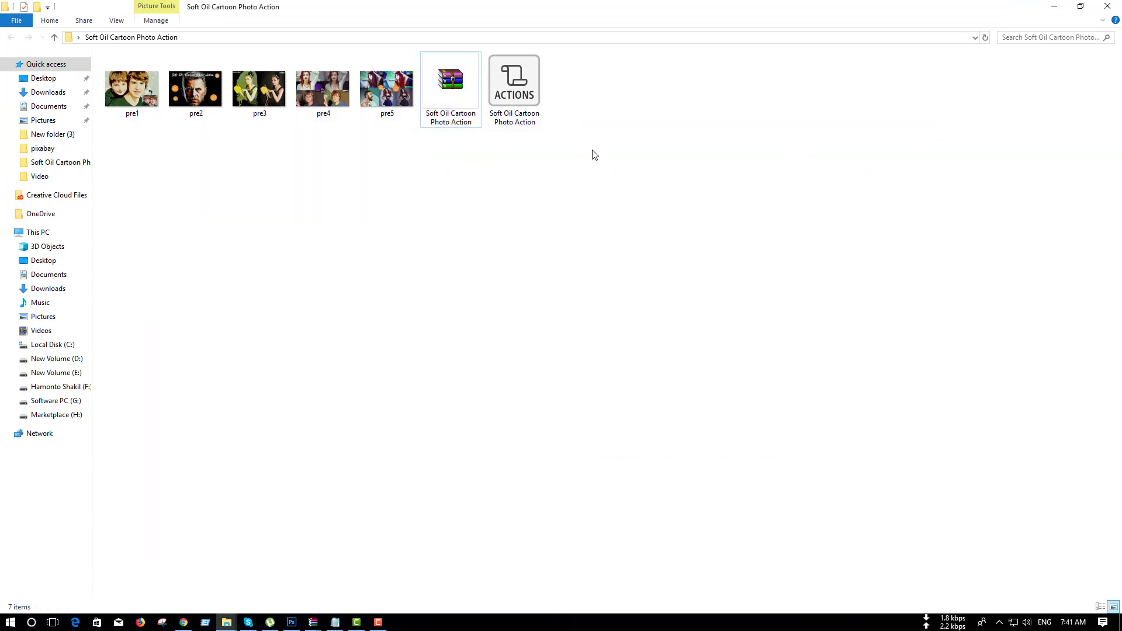
pyautogui.doubleClick(132, 91)
pyautogui.press('Right')
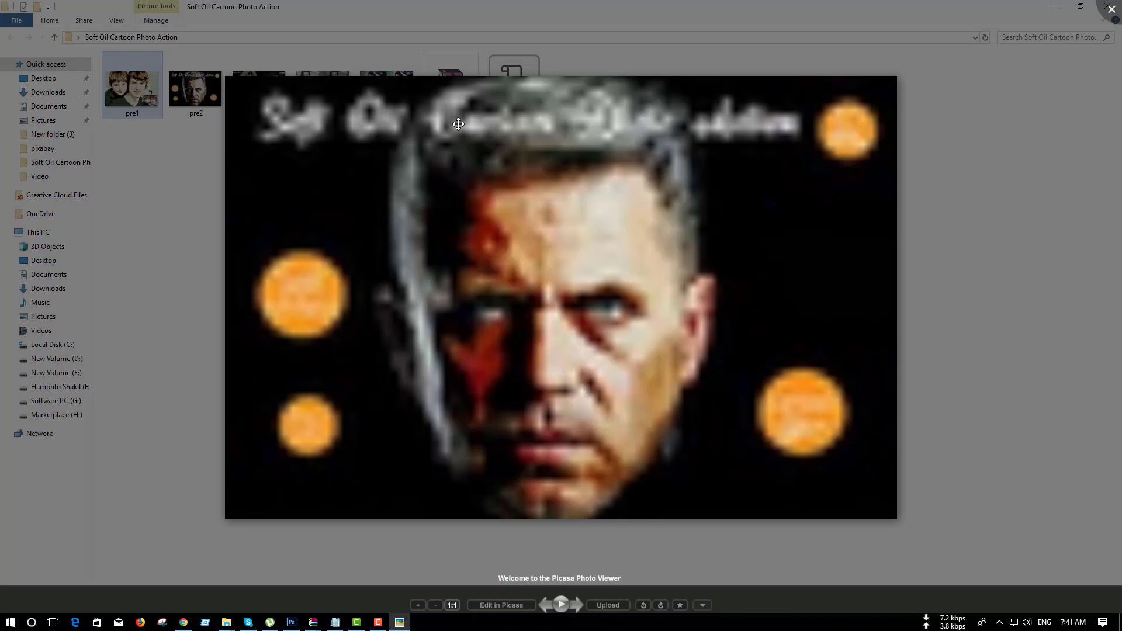
pyautogui.press('Right')
pyautogui.press('Right')
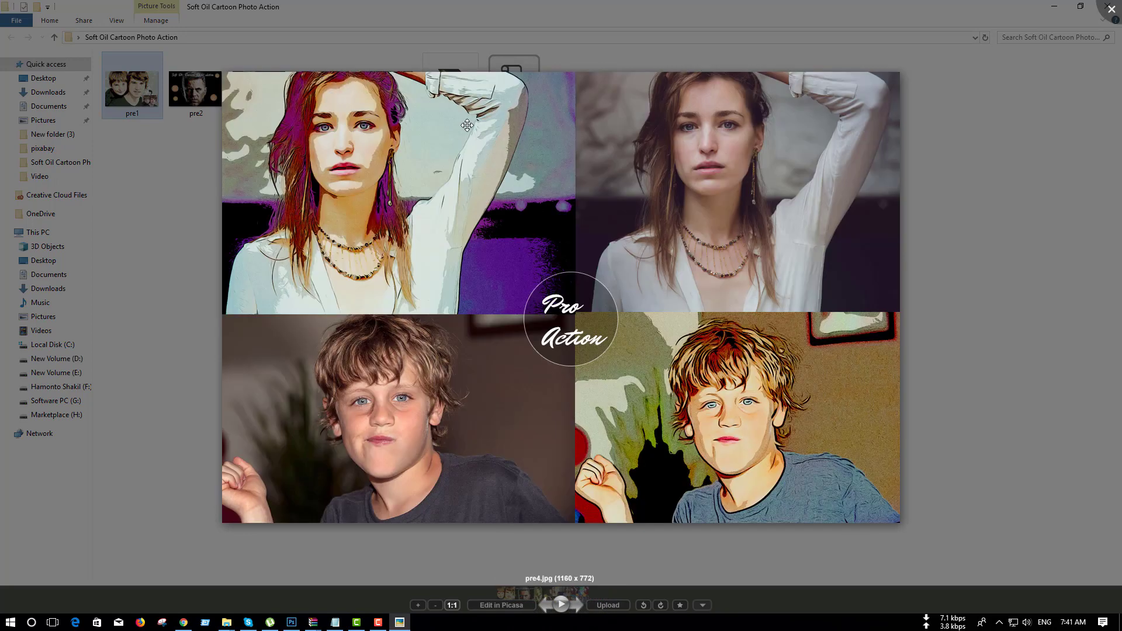
pyautogui.press('Right')
pyautogui.click(1111, 10)
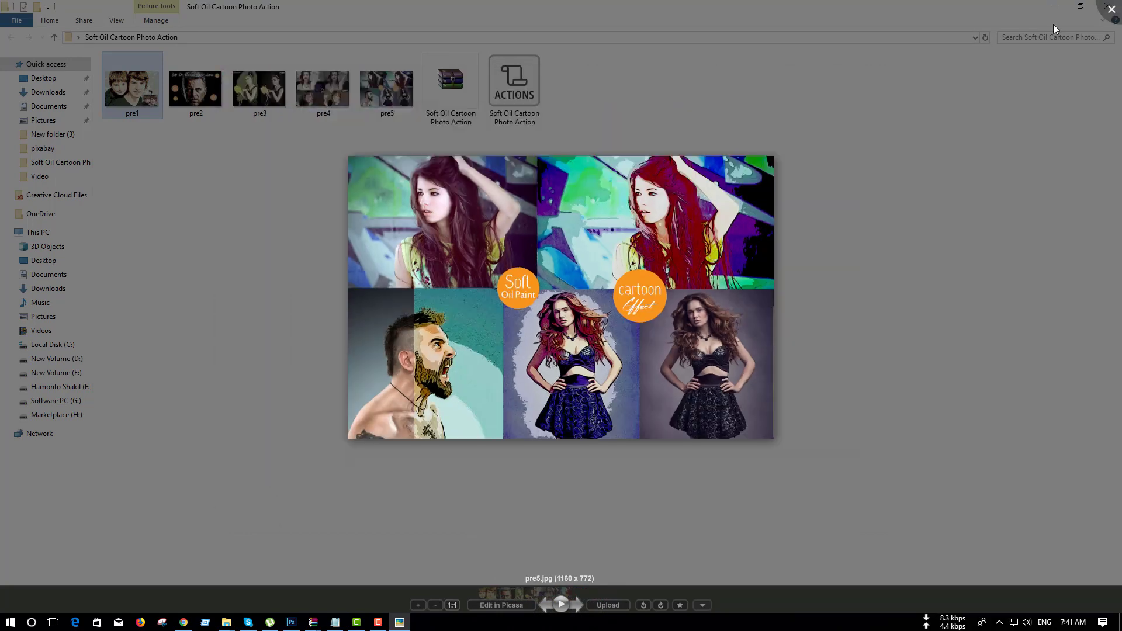
# Load the ATN file from the Soft Oil Cartoon zip into Photoshop and select Just Play Me.
pyautogui.doubleClick(452, 87)
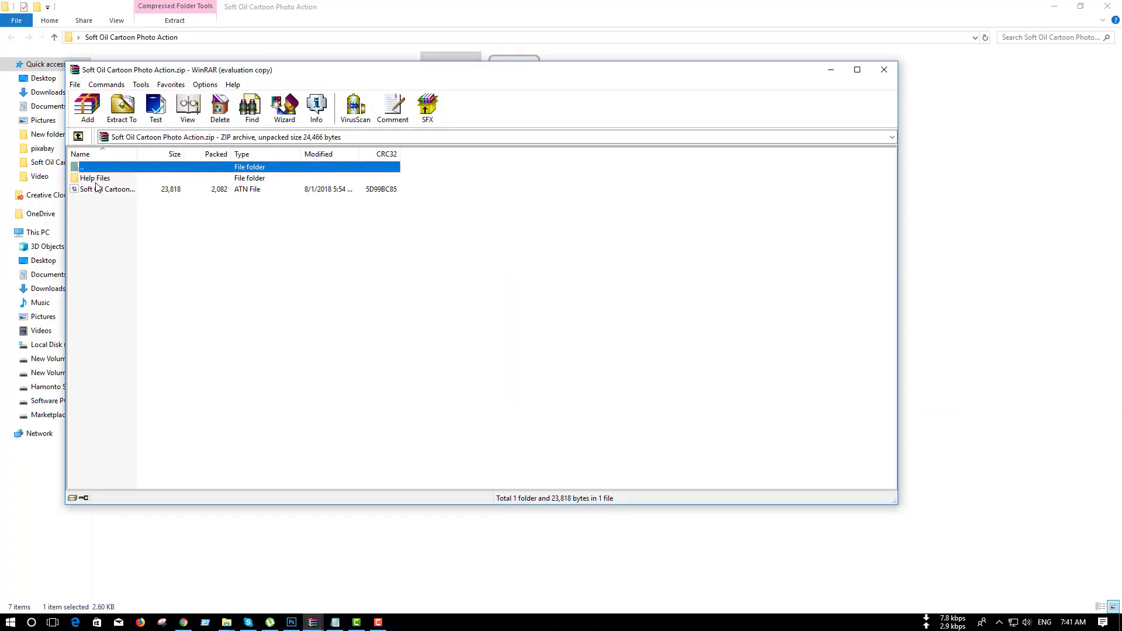
pyautogui.doubleClick(97, 188)
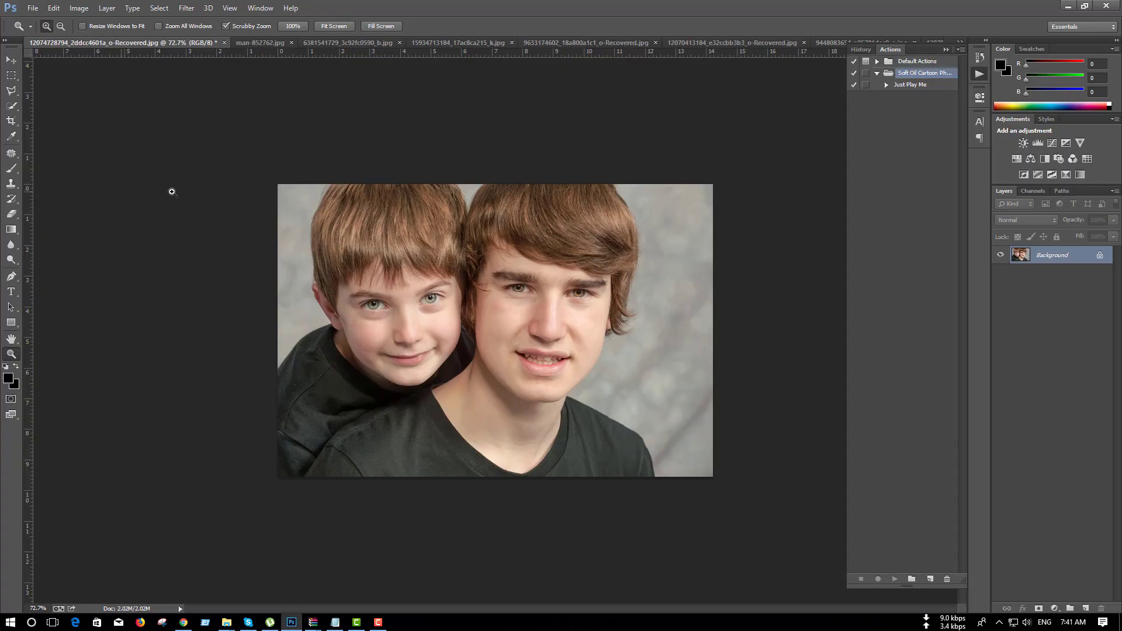
pyautogui.click(909, 85)
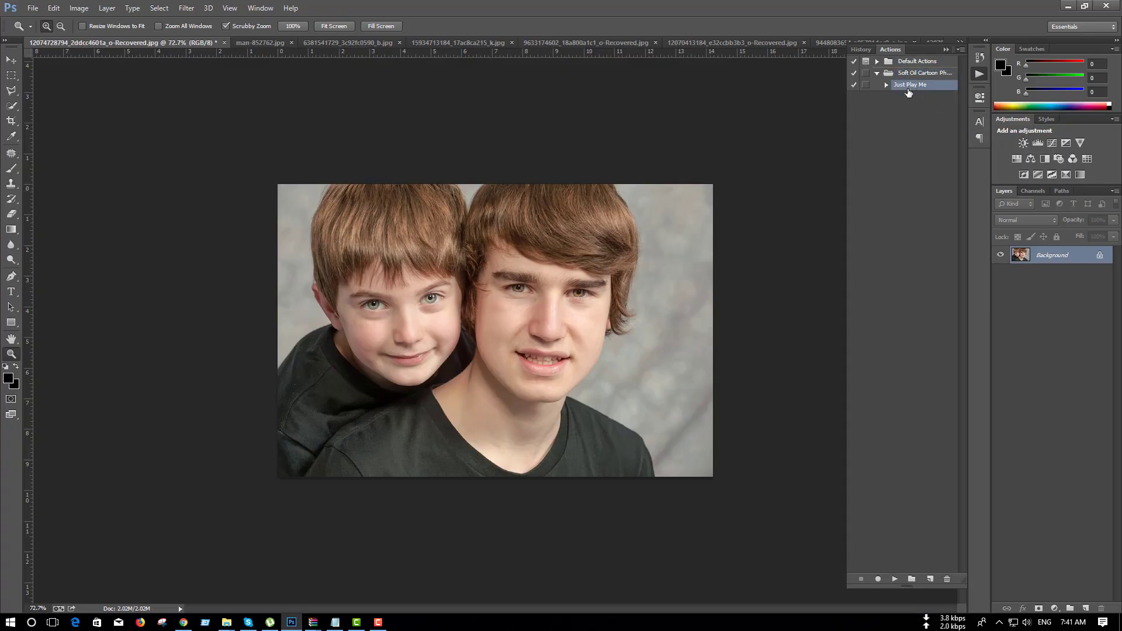
pyautogui.click(335, 621)
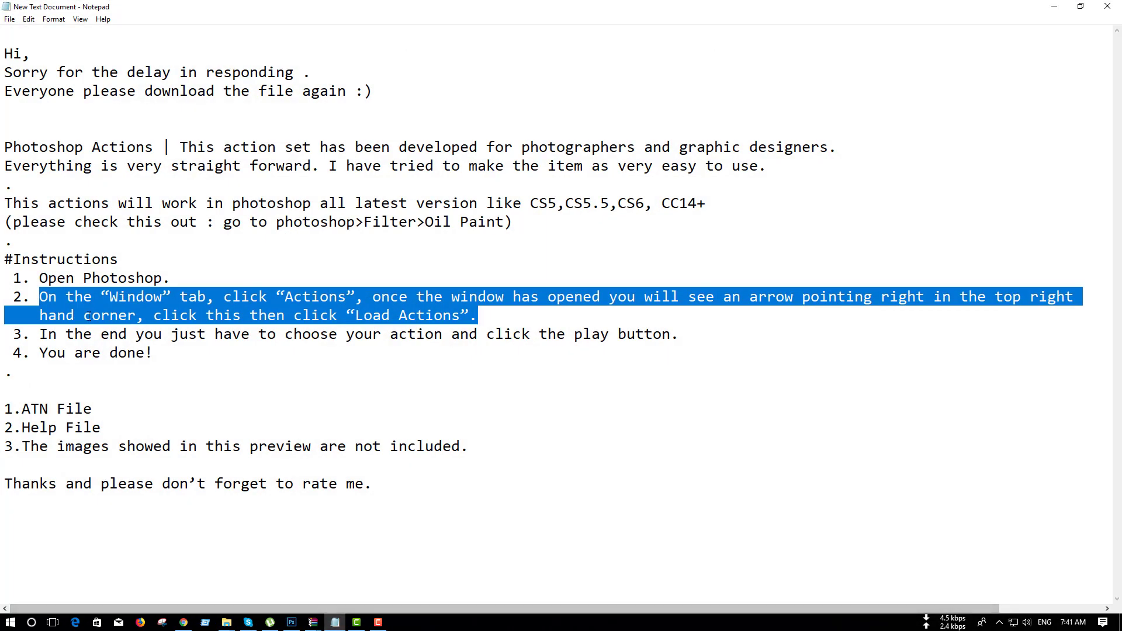
# Review readme step 3 on playing the chosen action, then minimize Notepad.
pyautogui.moveTo(44, 342); pyautogui.dragTo(688, 331)
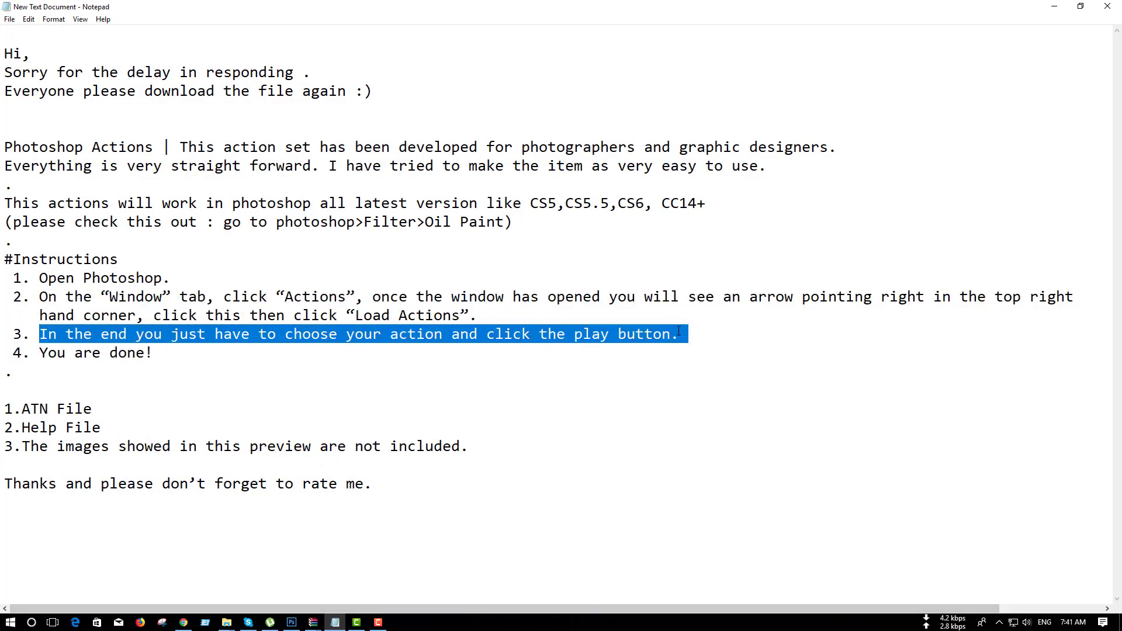
pyautogui.click(1054, 8)
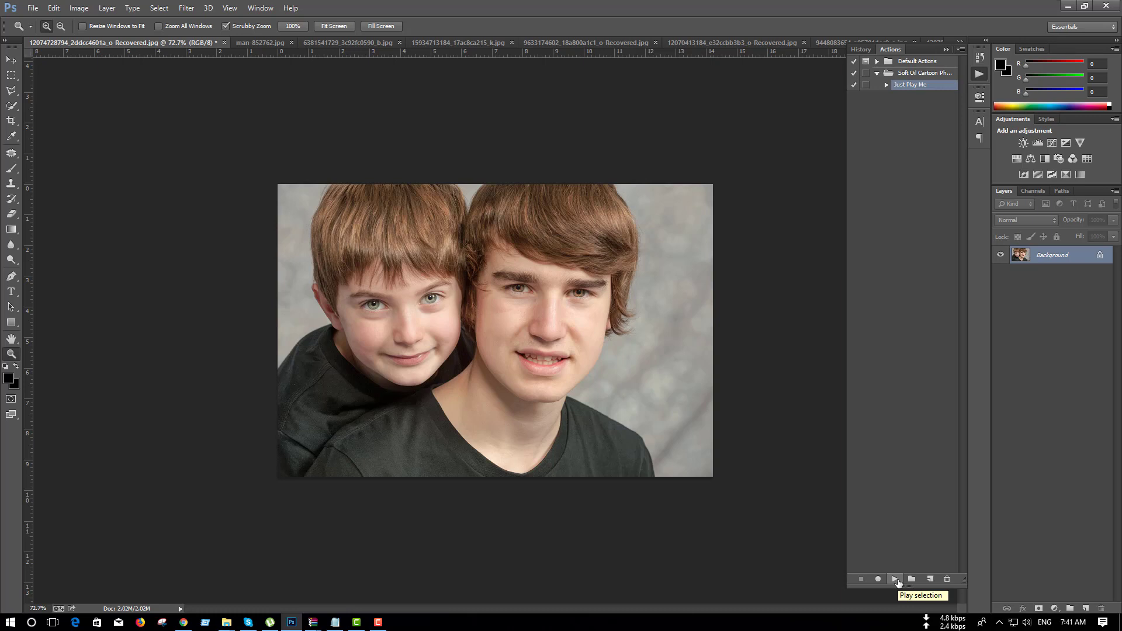
# Play Just Play Me on the two boys' photo and toggle the Soft Oil Cartoon group to compare.
pyautogui.click(895, 579)
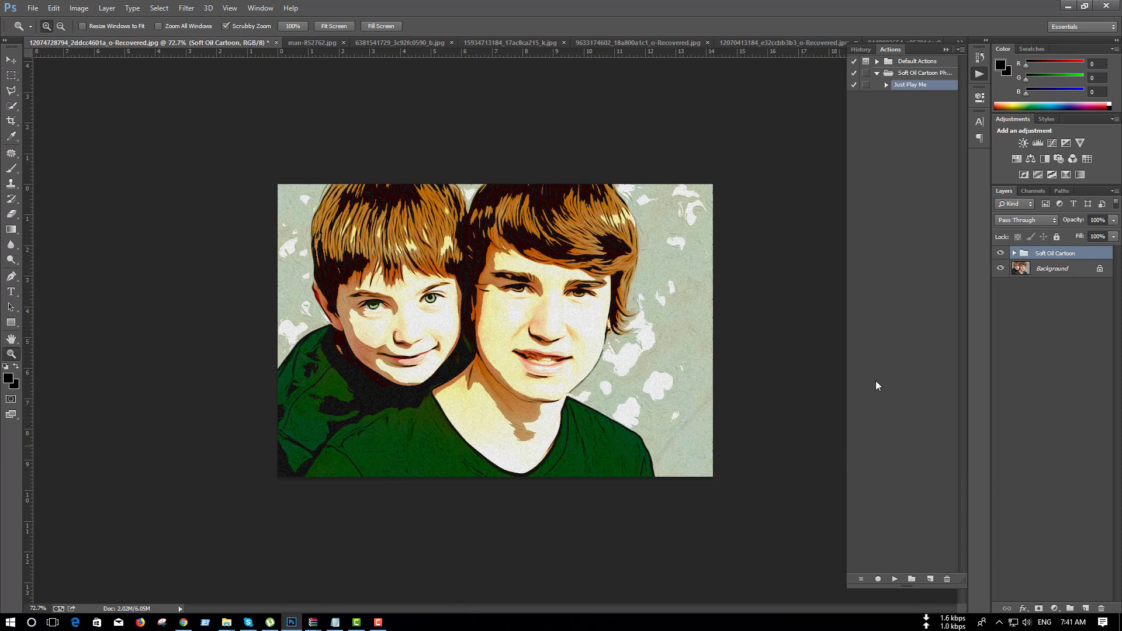
pyautogui.click(1000, 253)
pyautogui.click(1000, 253)
pyautogui.click(1000, 253)
pyautogui.click(1000, 253)
pyautogui.click(1000, 253)
# Play Just Play Me on man-852762.jpg and zoom in on the cartoon portrait.
pyautogui.click(316, 43)
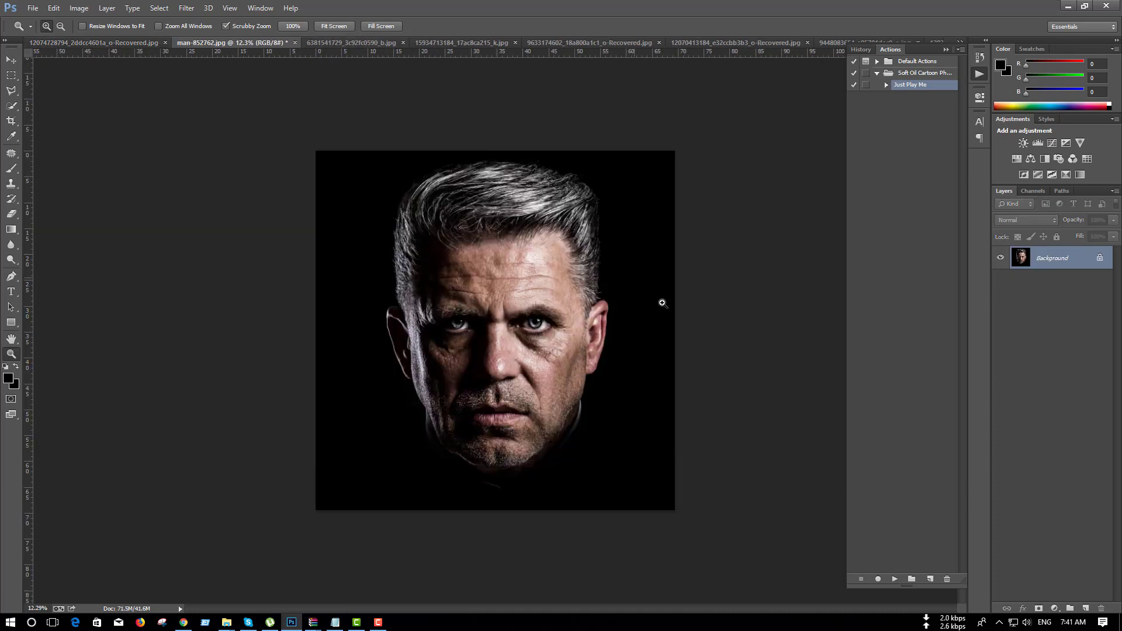
pyautogui.moveTo(547, 342)
pyautogui.mouseDown()
pyautogui.moveTo(588, 350)
pyautogui.moveTo(526, 350)
pyautogui.mouseUp()
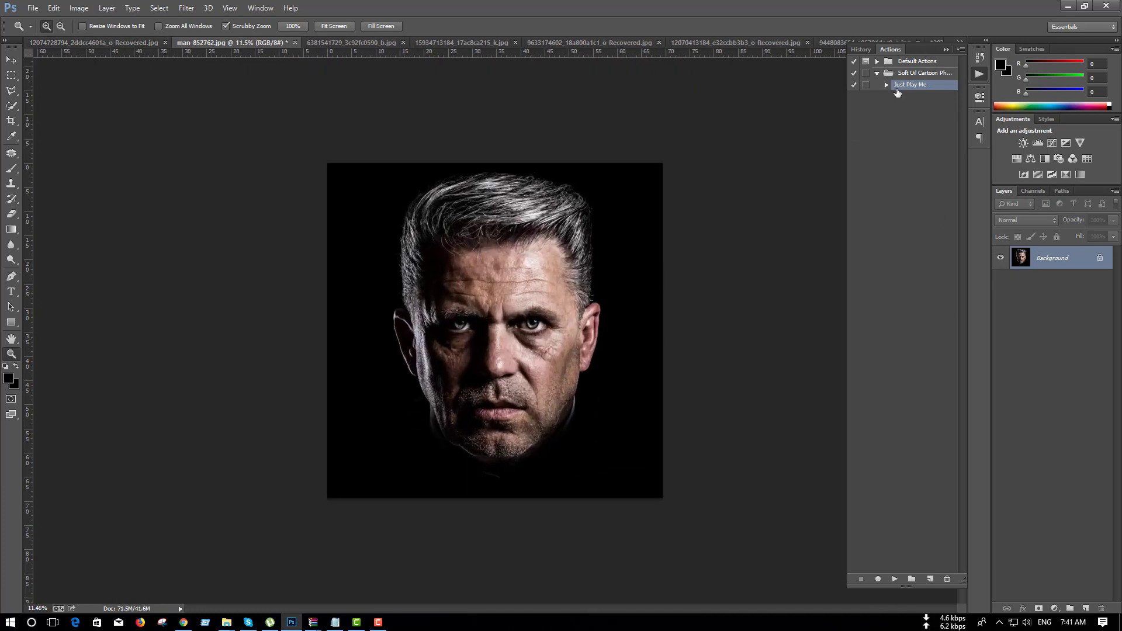
pyautogui.click(894, 579)
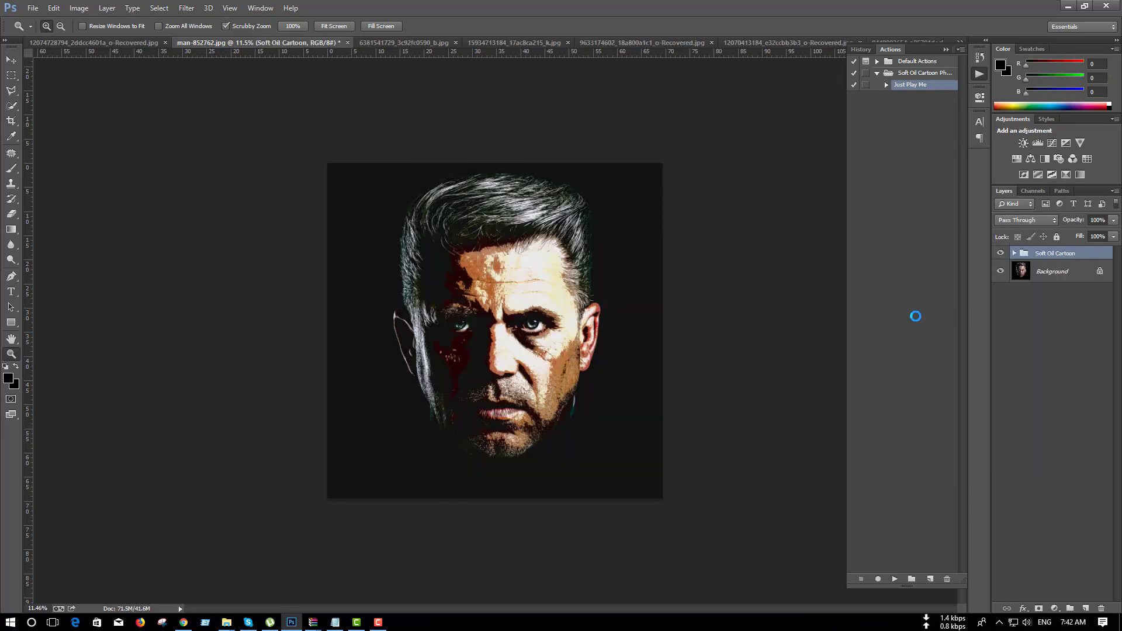
pyautogui.moveTo(471, 330)
pyautogui.mouseDown()
pyautogui.moveTo(538, 316)
pyautogui.moveTo(491, 213)
pyautogui.mouseUp()
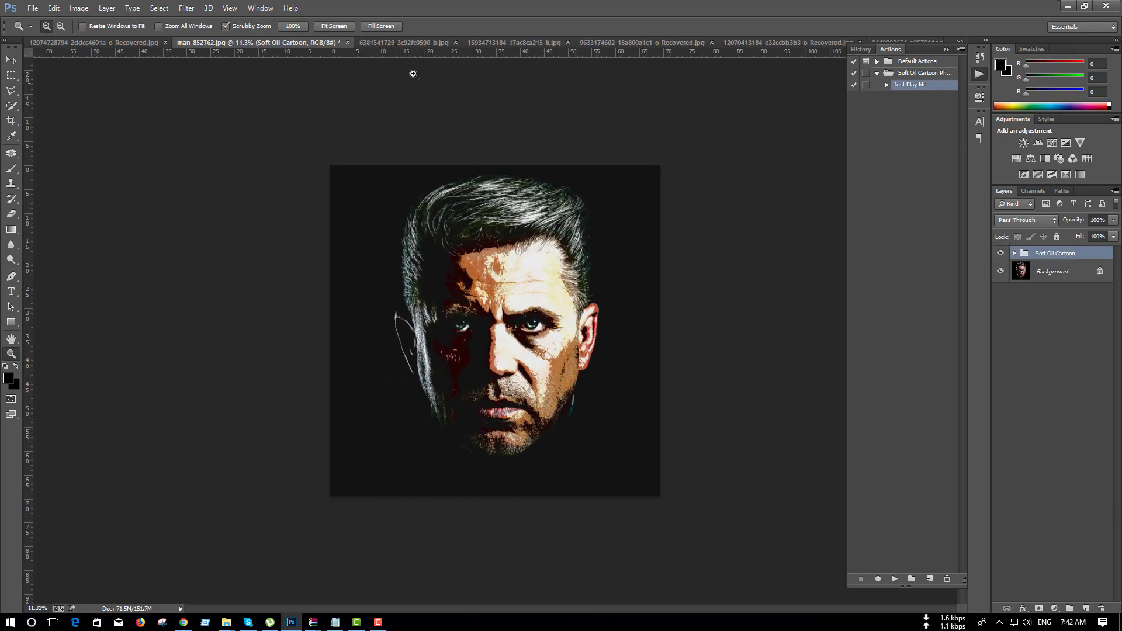
pyautogui.click(395, 42)
pyautogui.click(549, 292)
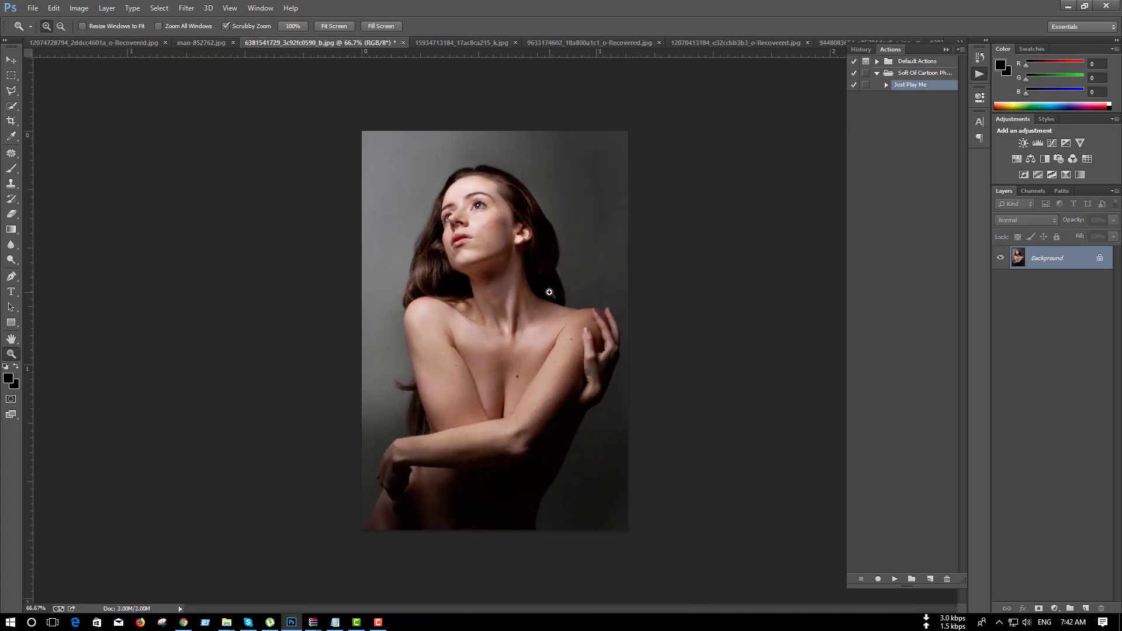
pyautogui.click(894, 578)
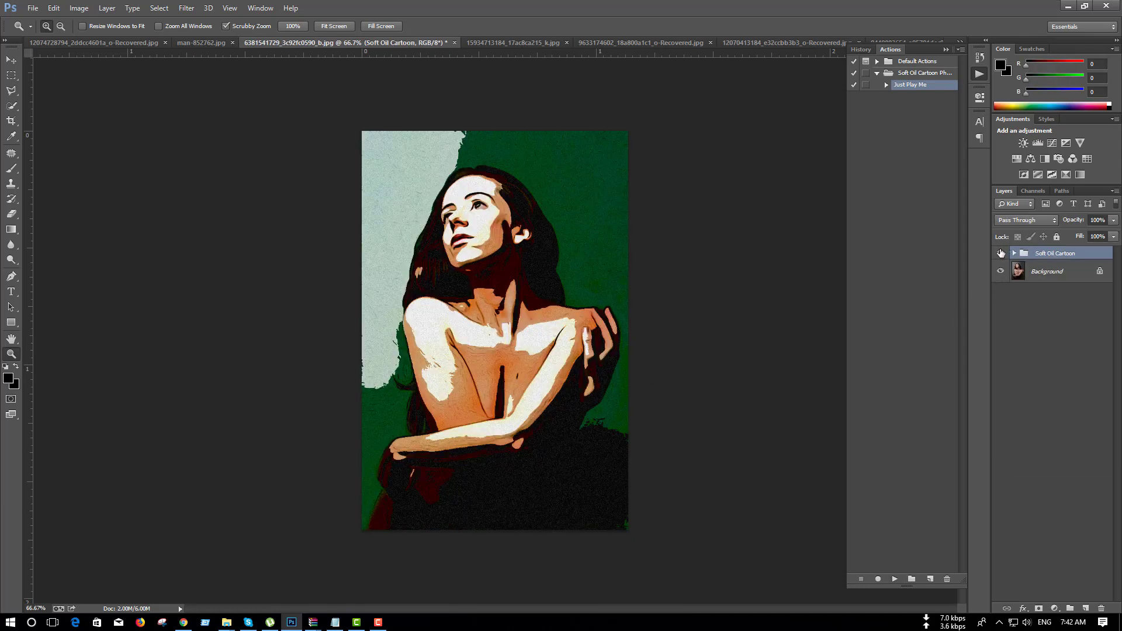
pyautogui.click(1000, 252)
pyautogui.click(1000, 253)
pyautogui.click(485, 44)
pyautogui.moveTo(517, 213); pyautogui.dragTo(514, 220)
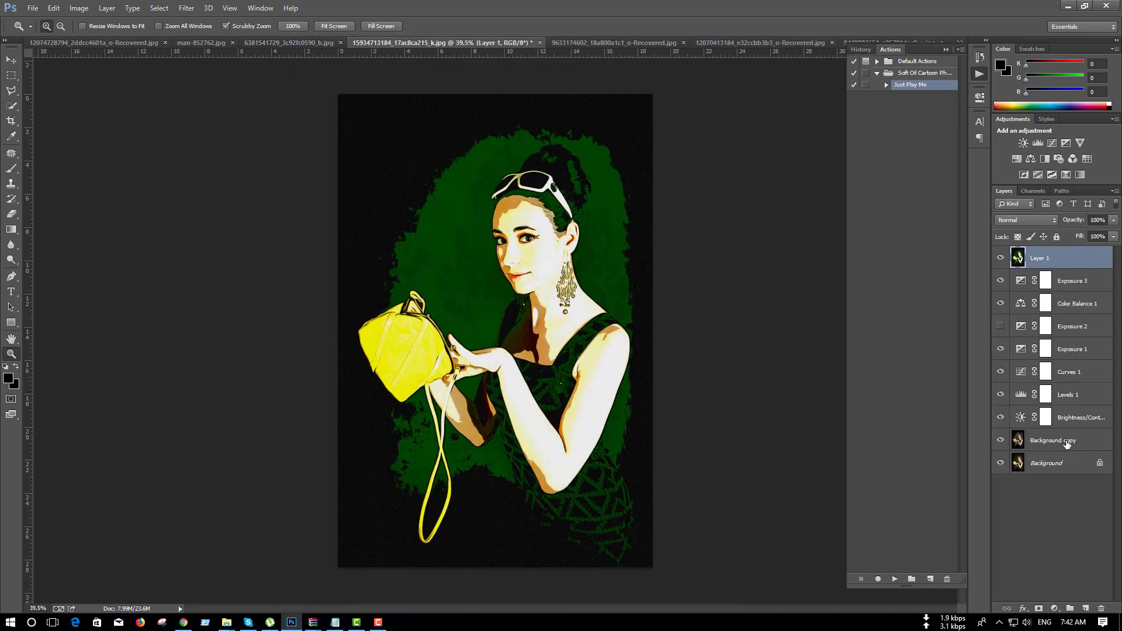
# Group Layer 1 through Background copy into Group 1 and toggle it to compare.
pyautogui.keyDown('shift'); pyautogui.click(1070, 440); pyautogui.keyUp('shift')
pyautogui.hotkey('ctrl', 'g')
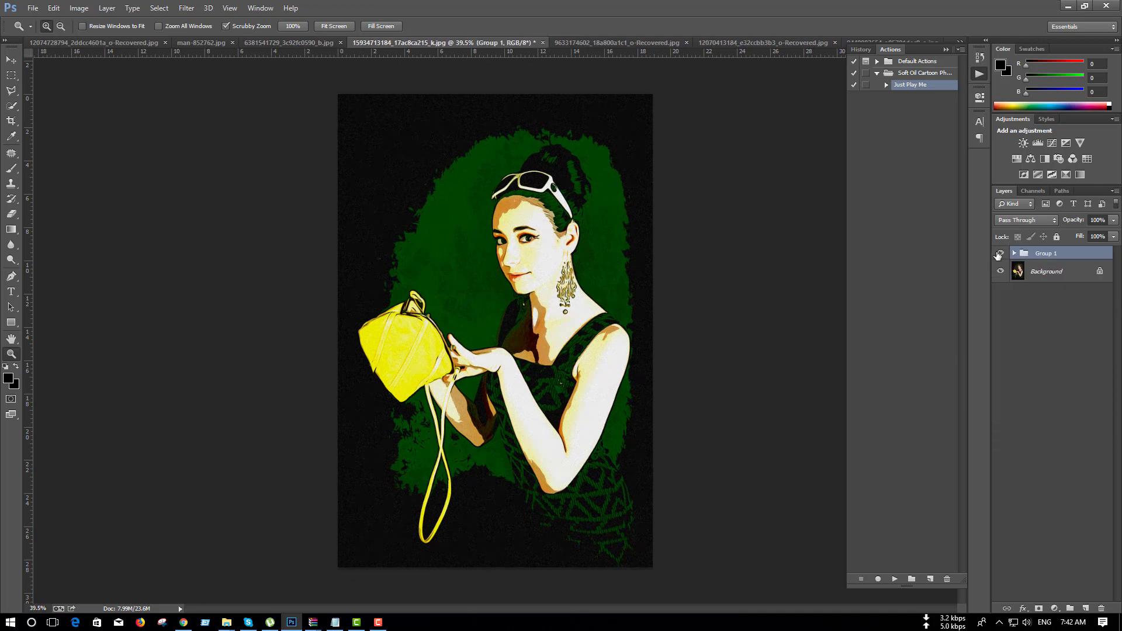
pyautogui.click(1000, 253)
pyautogui.click(1000, 253)
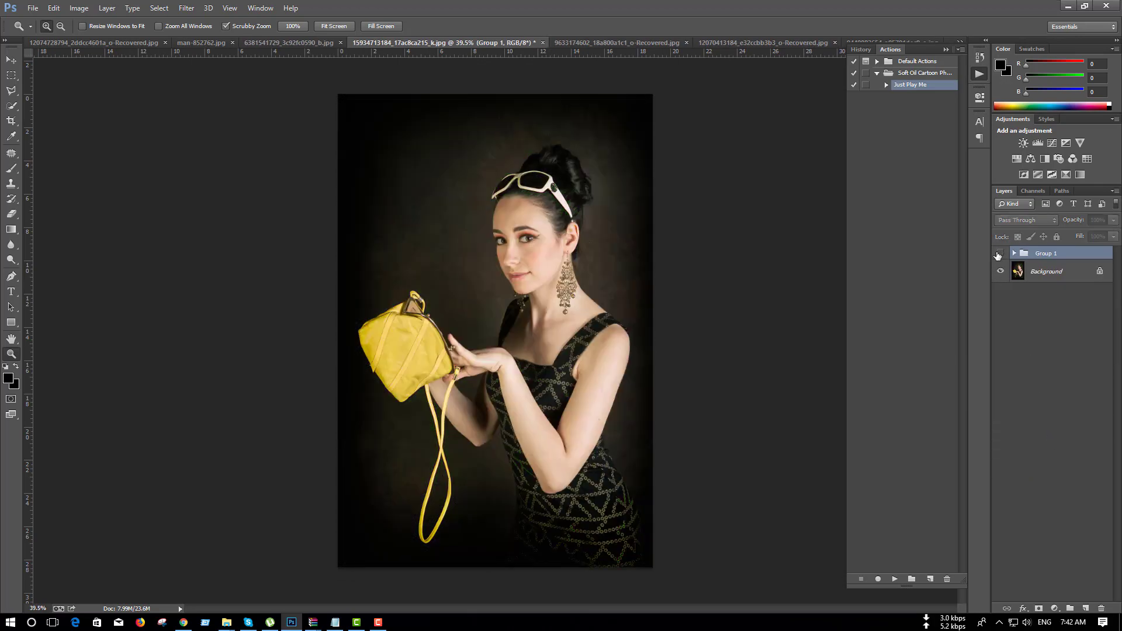
pyautogui.click(999, 252)
pyautogui.click(566, 43)
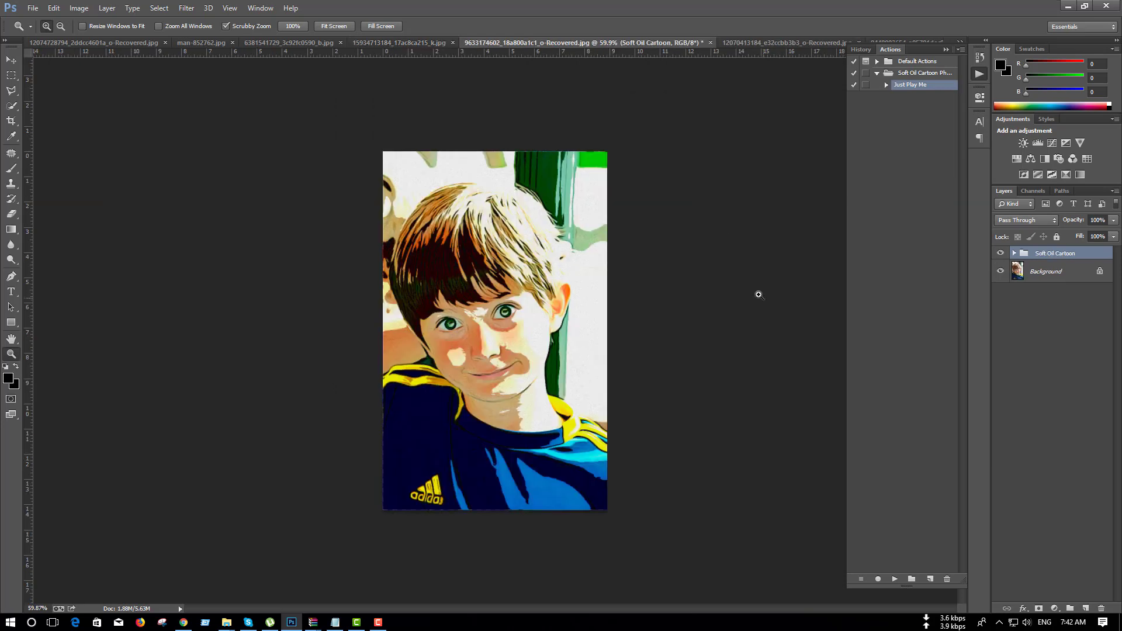
pyautogui.click(1000, 251)
pyautogui.click(999, 252)
pyautogui.click(861, 49)
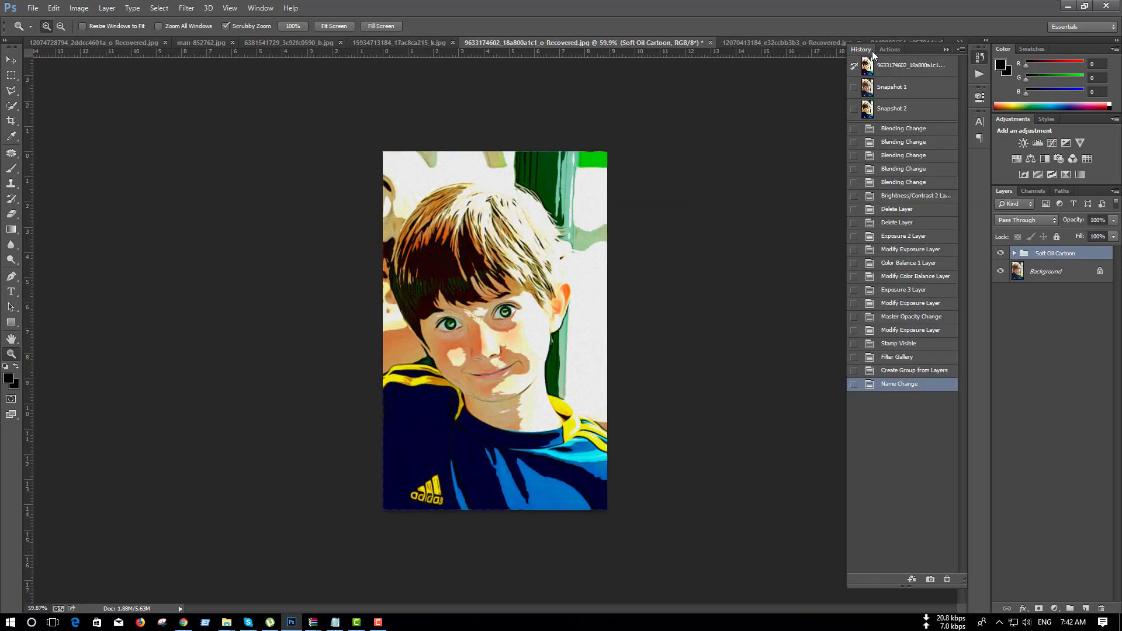
pyautogui.click(883, 65)
pyautogui.click(885, 87)
pyautogui.click(885, 50)
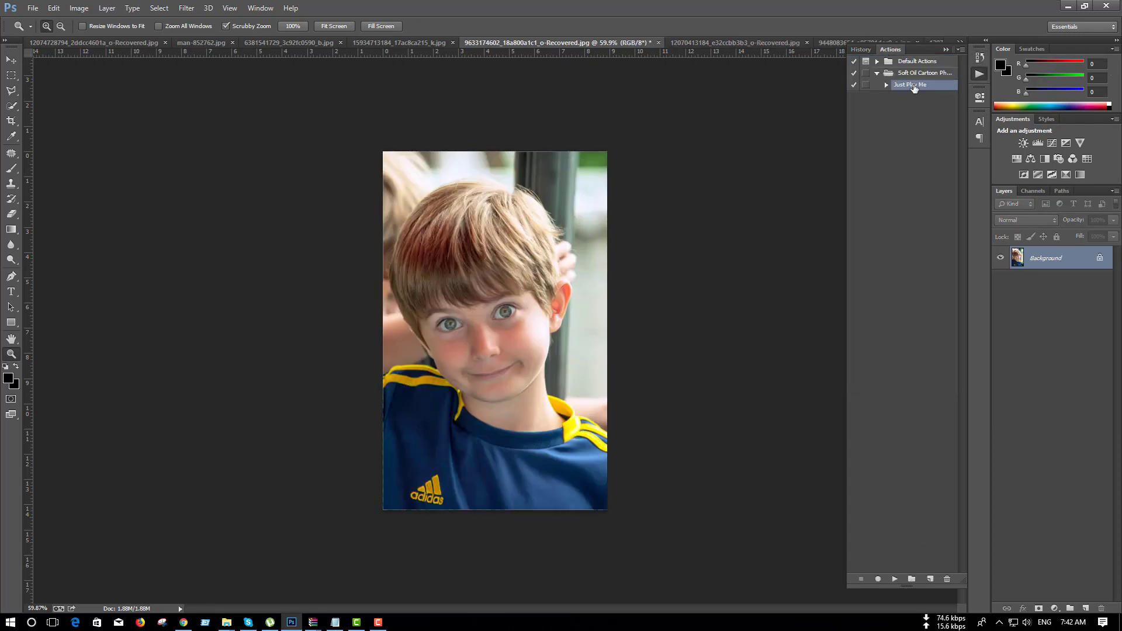
pyautogui.click(895, 578)
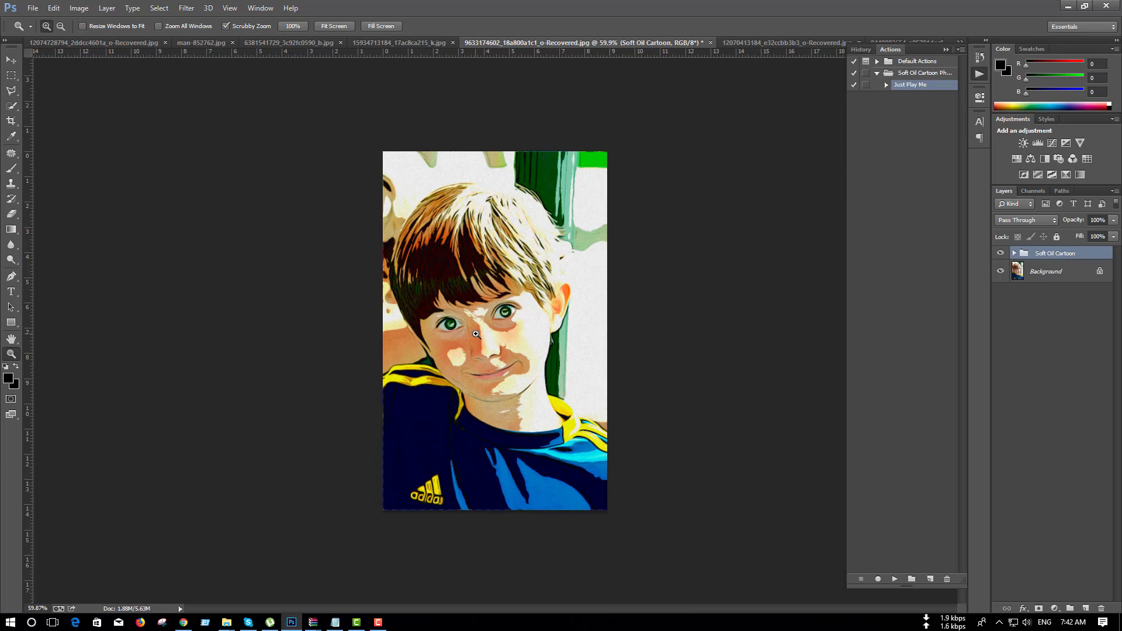
pyautogui.click(999, 253)
pyautogui.click(753, 44)
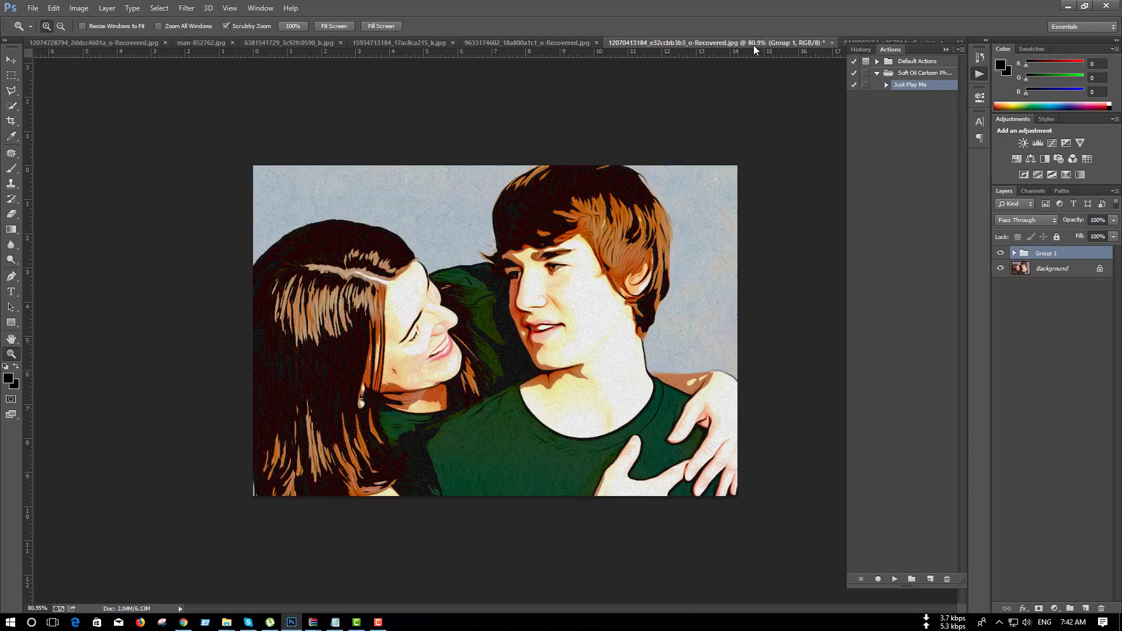
pyautogui.click(1000, 253)
pyautogui.click(1000, 253)
pyautogui.click(895, 43)
pyautogui.click(999, 254)
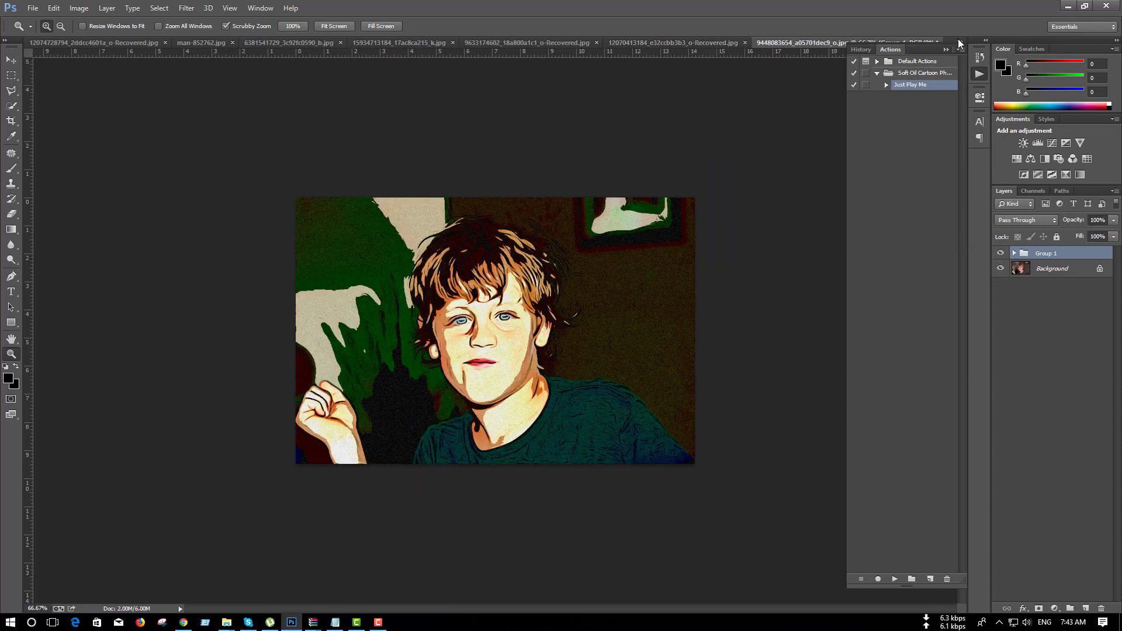
pyautogui.click(959, 41)
pyautogui.click(818, 135)
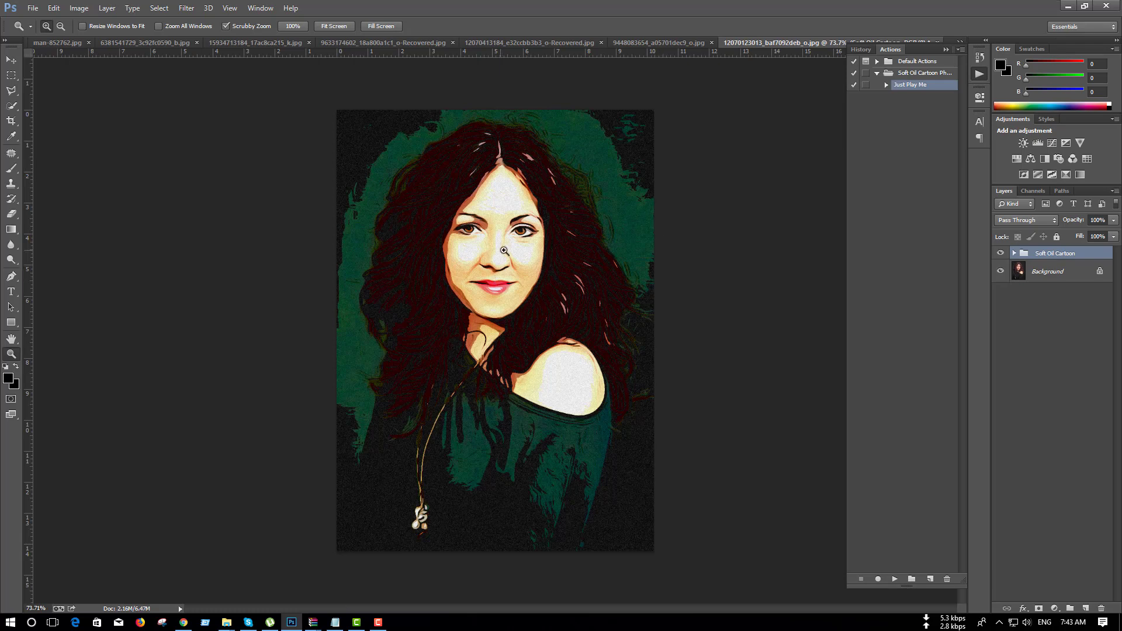
pyautogui.click(1001, 255)
pyautogui.click(1000, 254)
pyautogui.click(1001, 255)
pyautogui.click(959, 44)
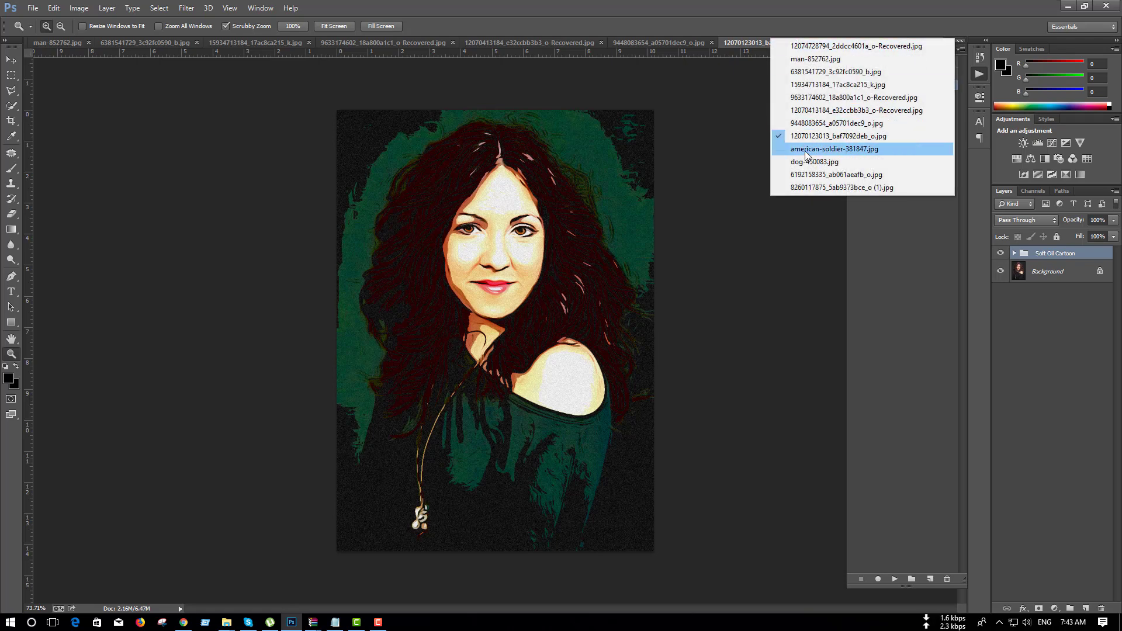
pyautogui.click(805, 149)
pyautogui.click(1001, 255)
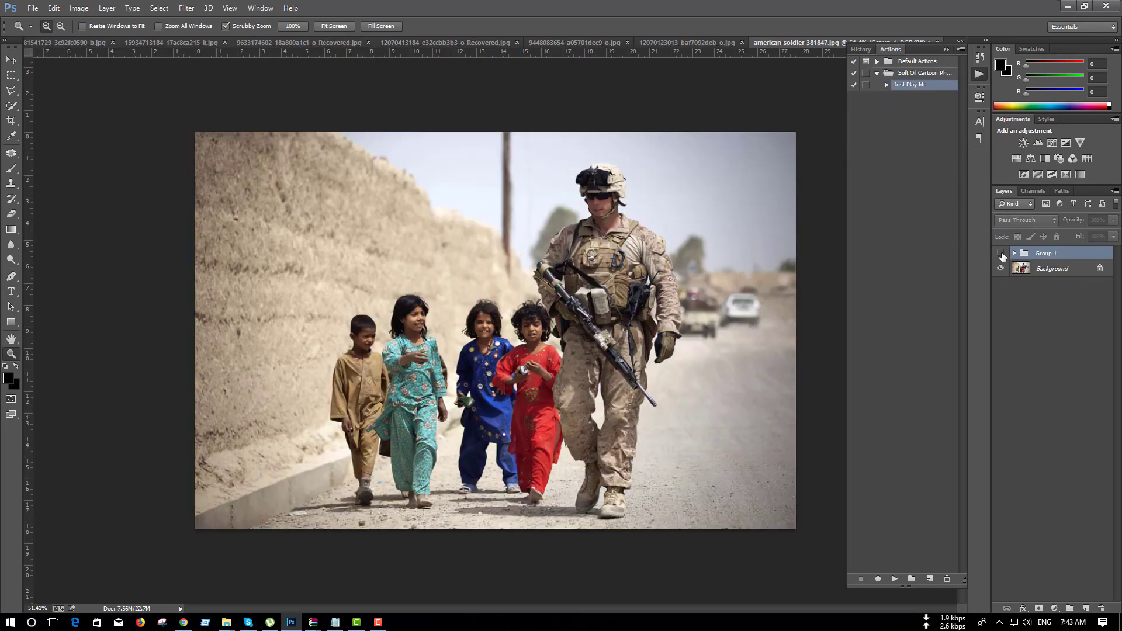
pyautogui.click(961, 42)
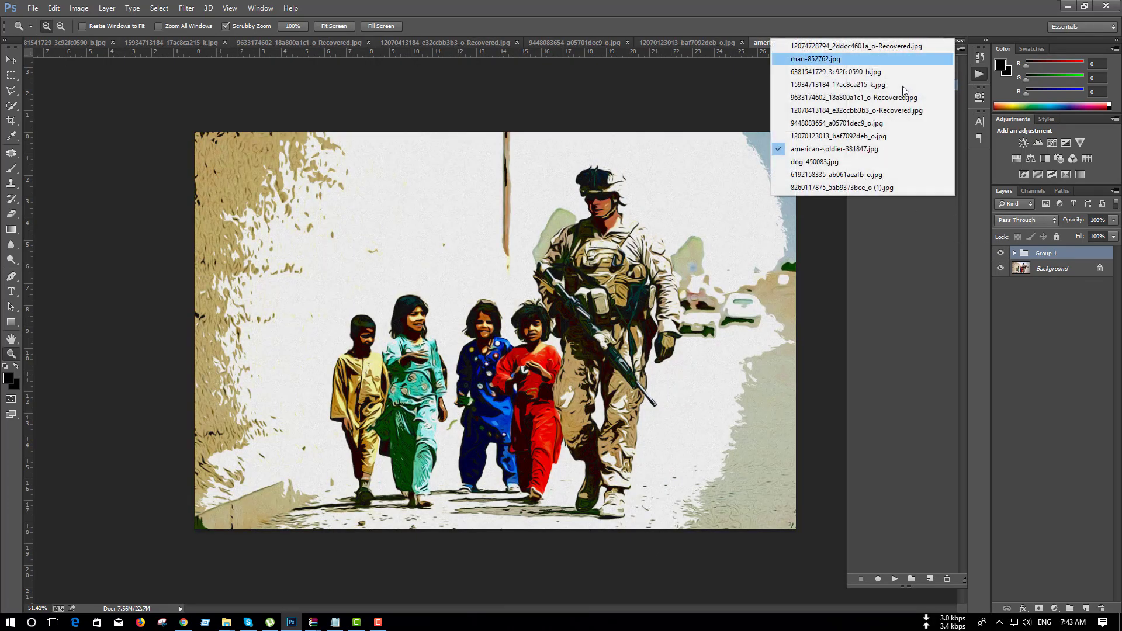
pyautogui.click(831, 166)
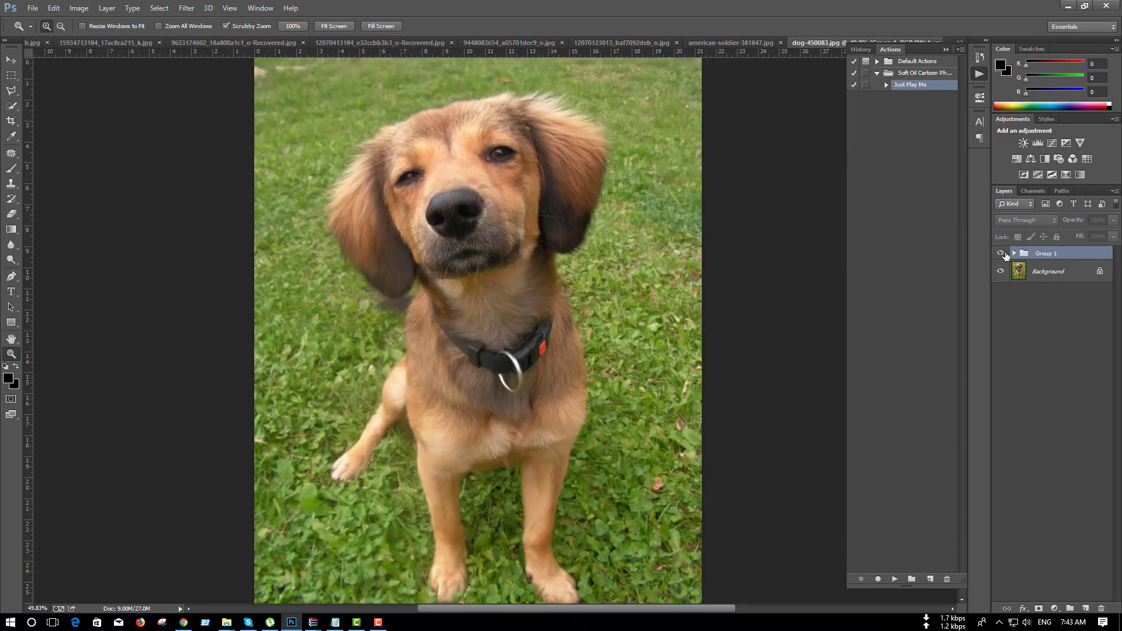
pyautogui.click(1003, 254)
pyautogui.click(961, 42)
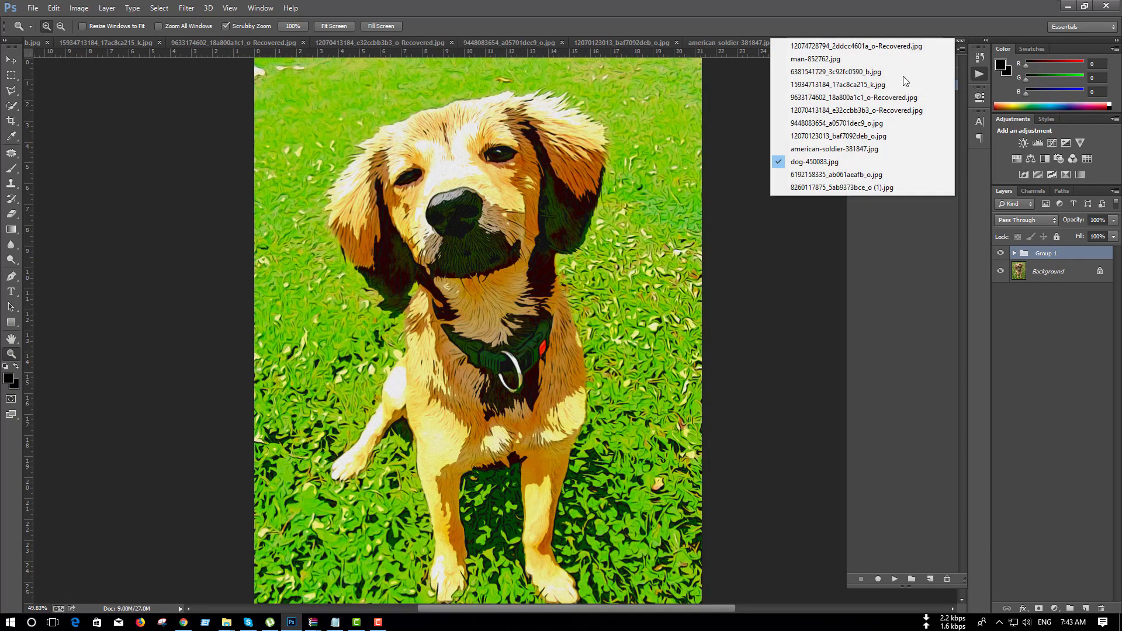
pyautogui.click(833, 174)
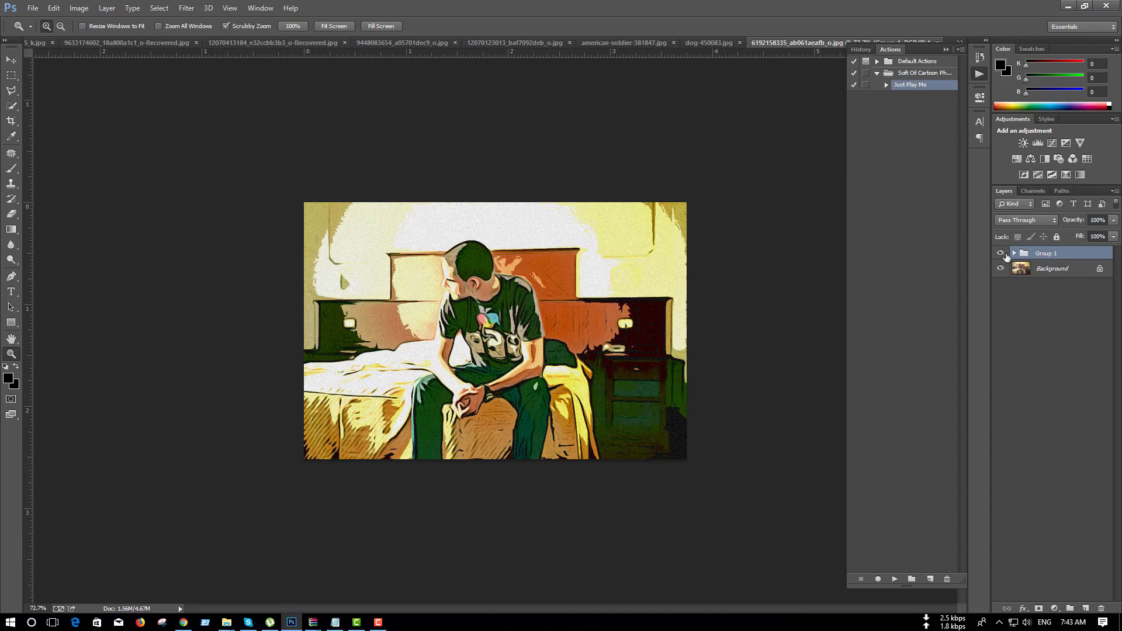
pyautogui.click(1003, 254)
pyautogui.click(959, 42)
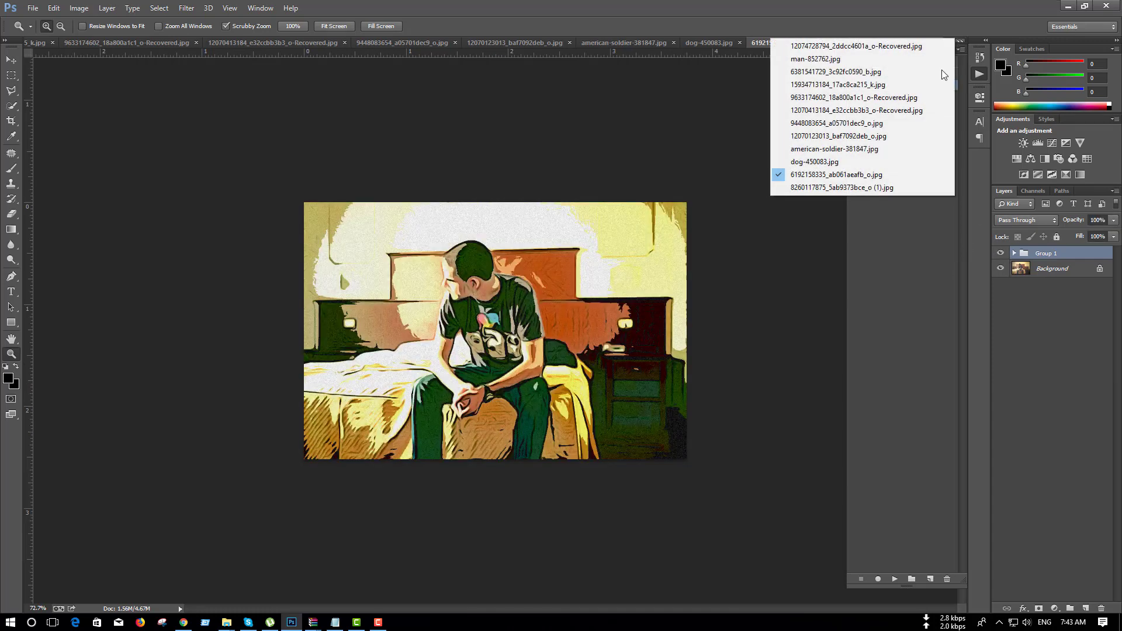
pyautogui.click(830, 188)
pyautogui.click(1000, 253)
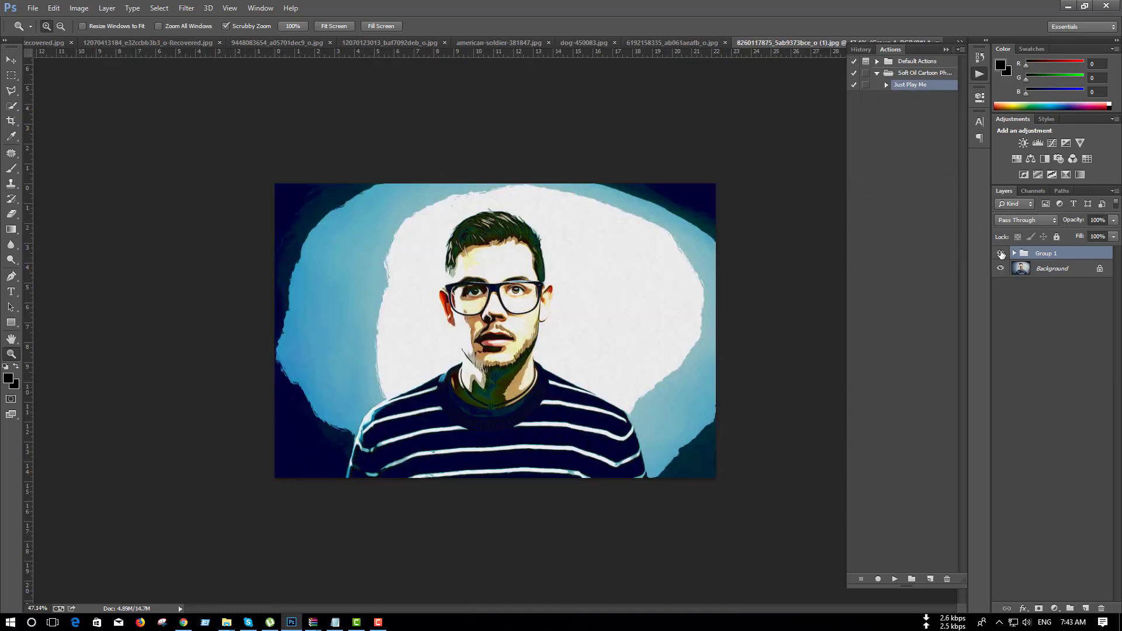
pyautogui.click(961, 43)
pyautogui.click(823, 46)
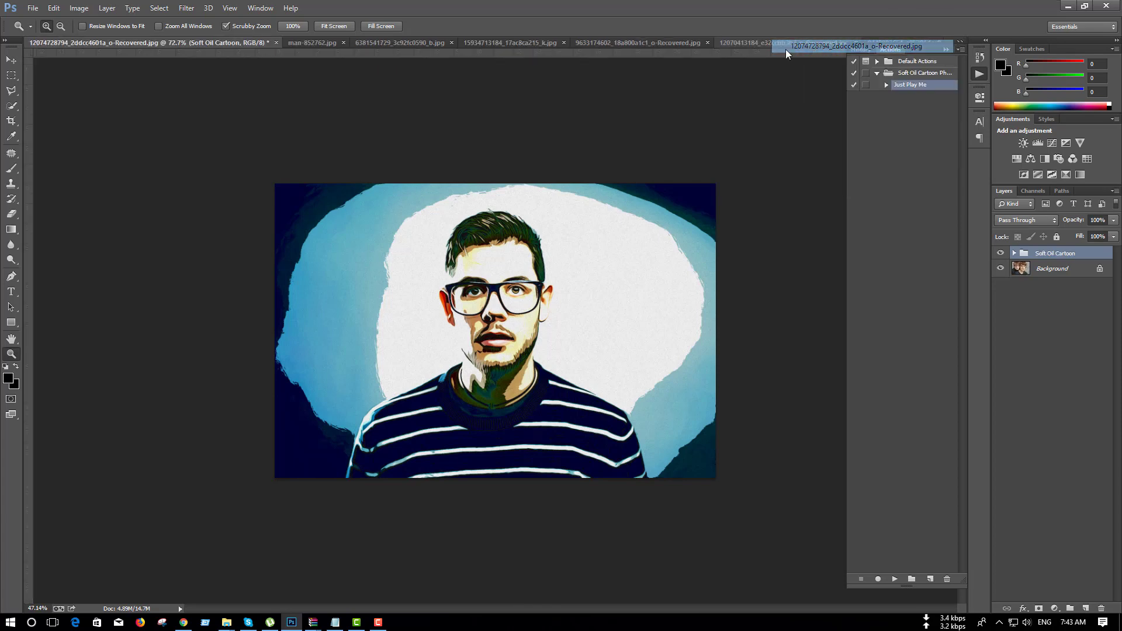
pyautogui.moveTo(443, 226); pyautogui.dragTo(412, 275)
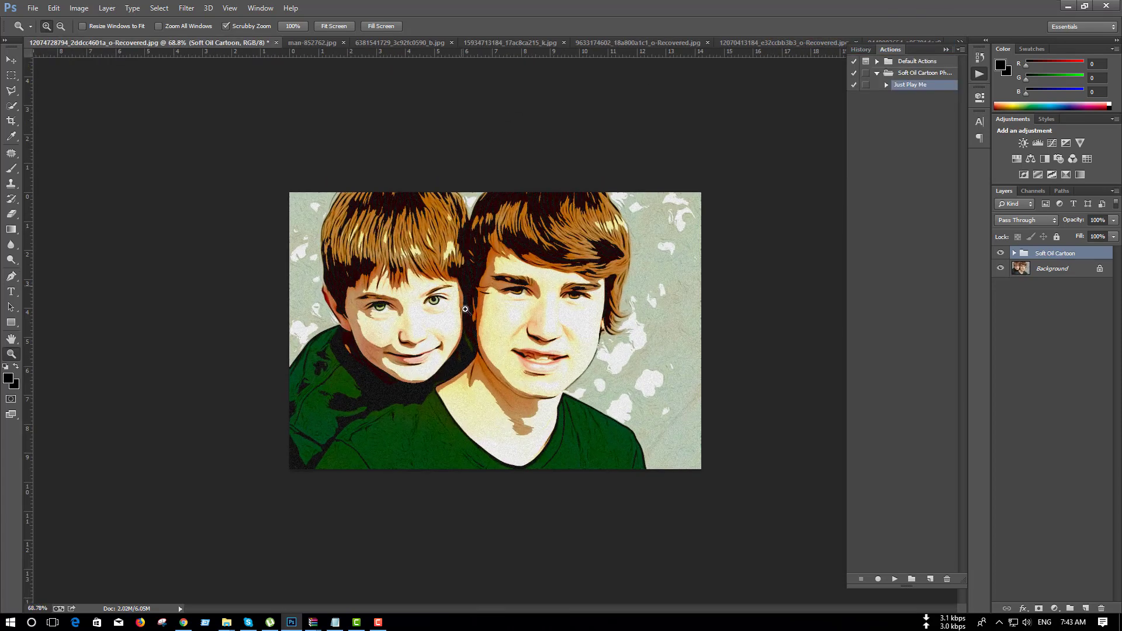
# Switch to the Notepad readme and highlight the 'You are done!' line and the closing rating request.
pyautogui.click(334, 624)
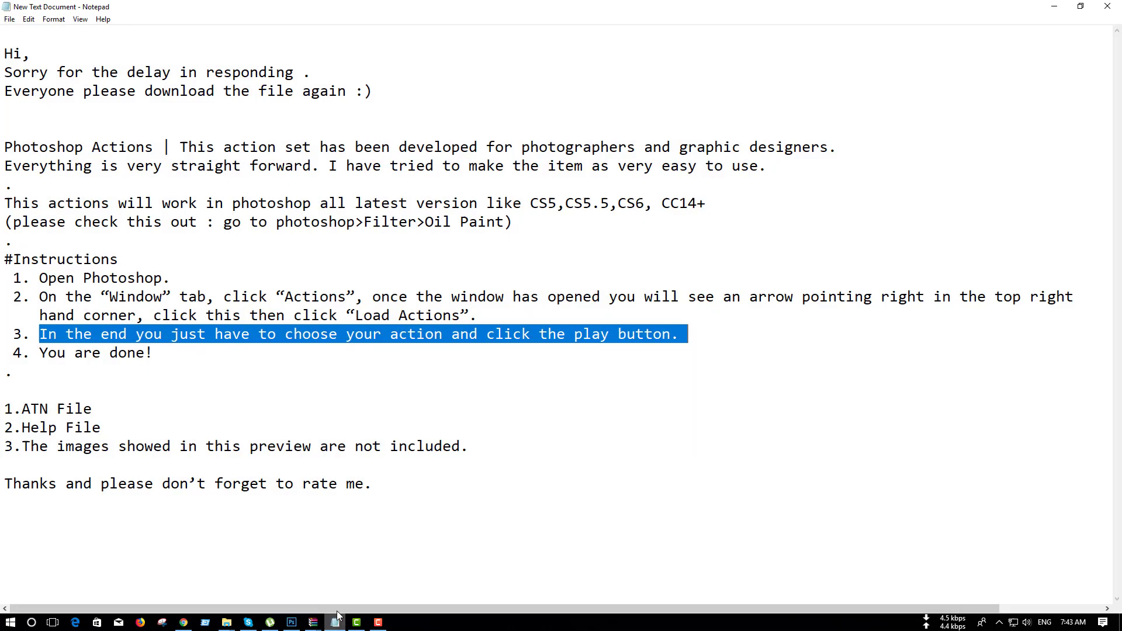
pyautogui.moveTo(40, 352); pyautogui.dragTo(152, 358)
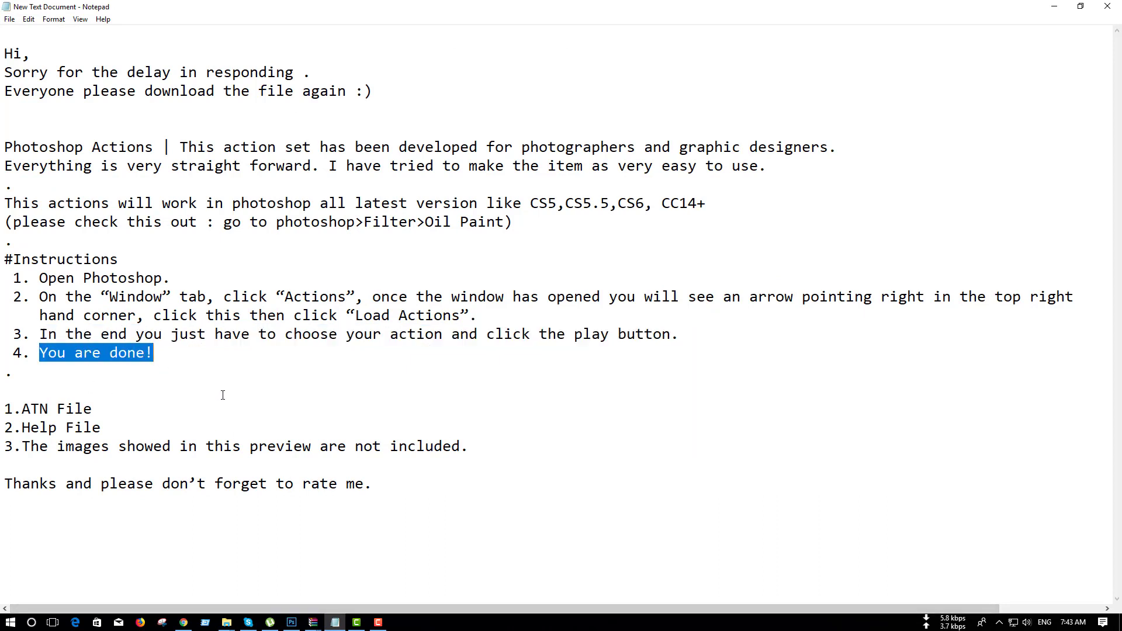
pyautogui.click(387, 489)
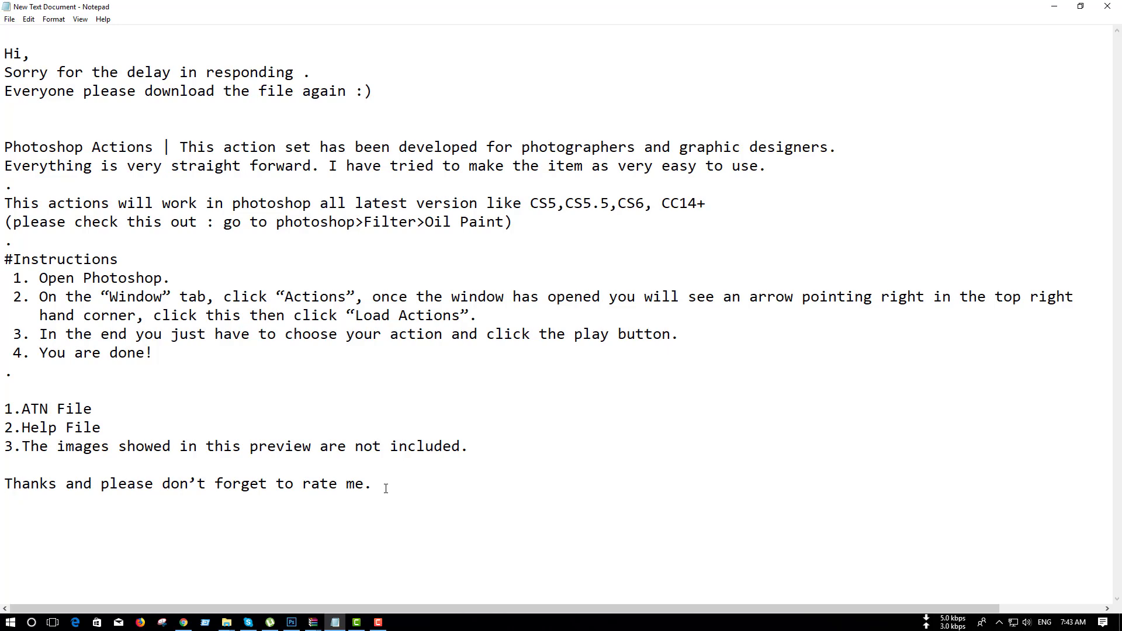
pyautogui.press('Return')
pyautogui.moveTo(5, 484); pyautogui.dragTo(465, 504)
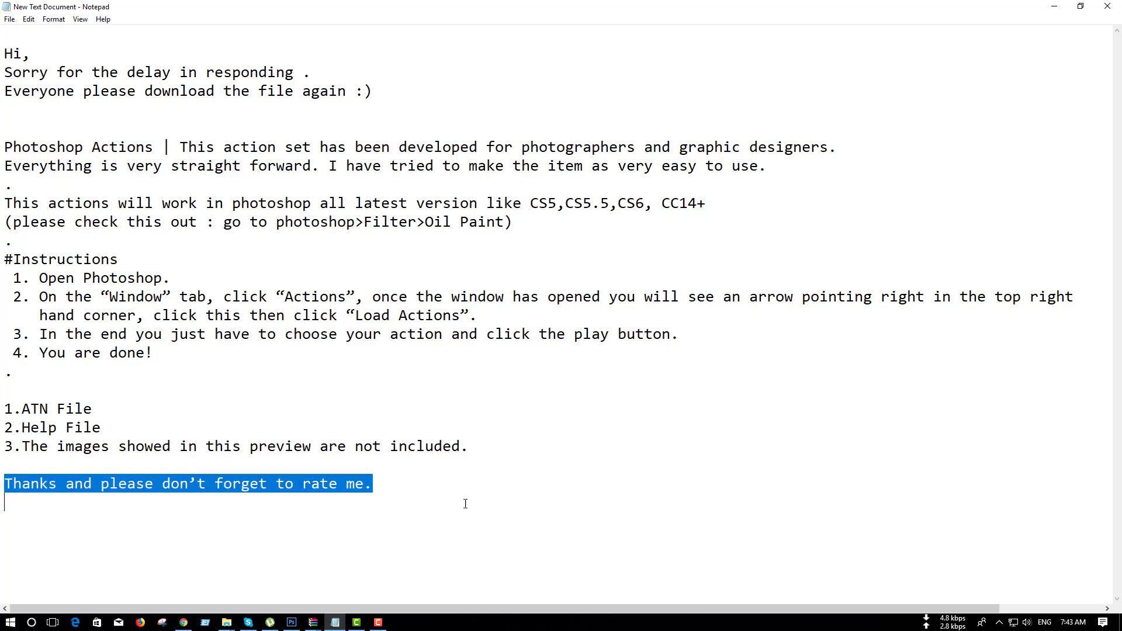